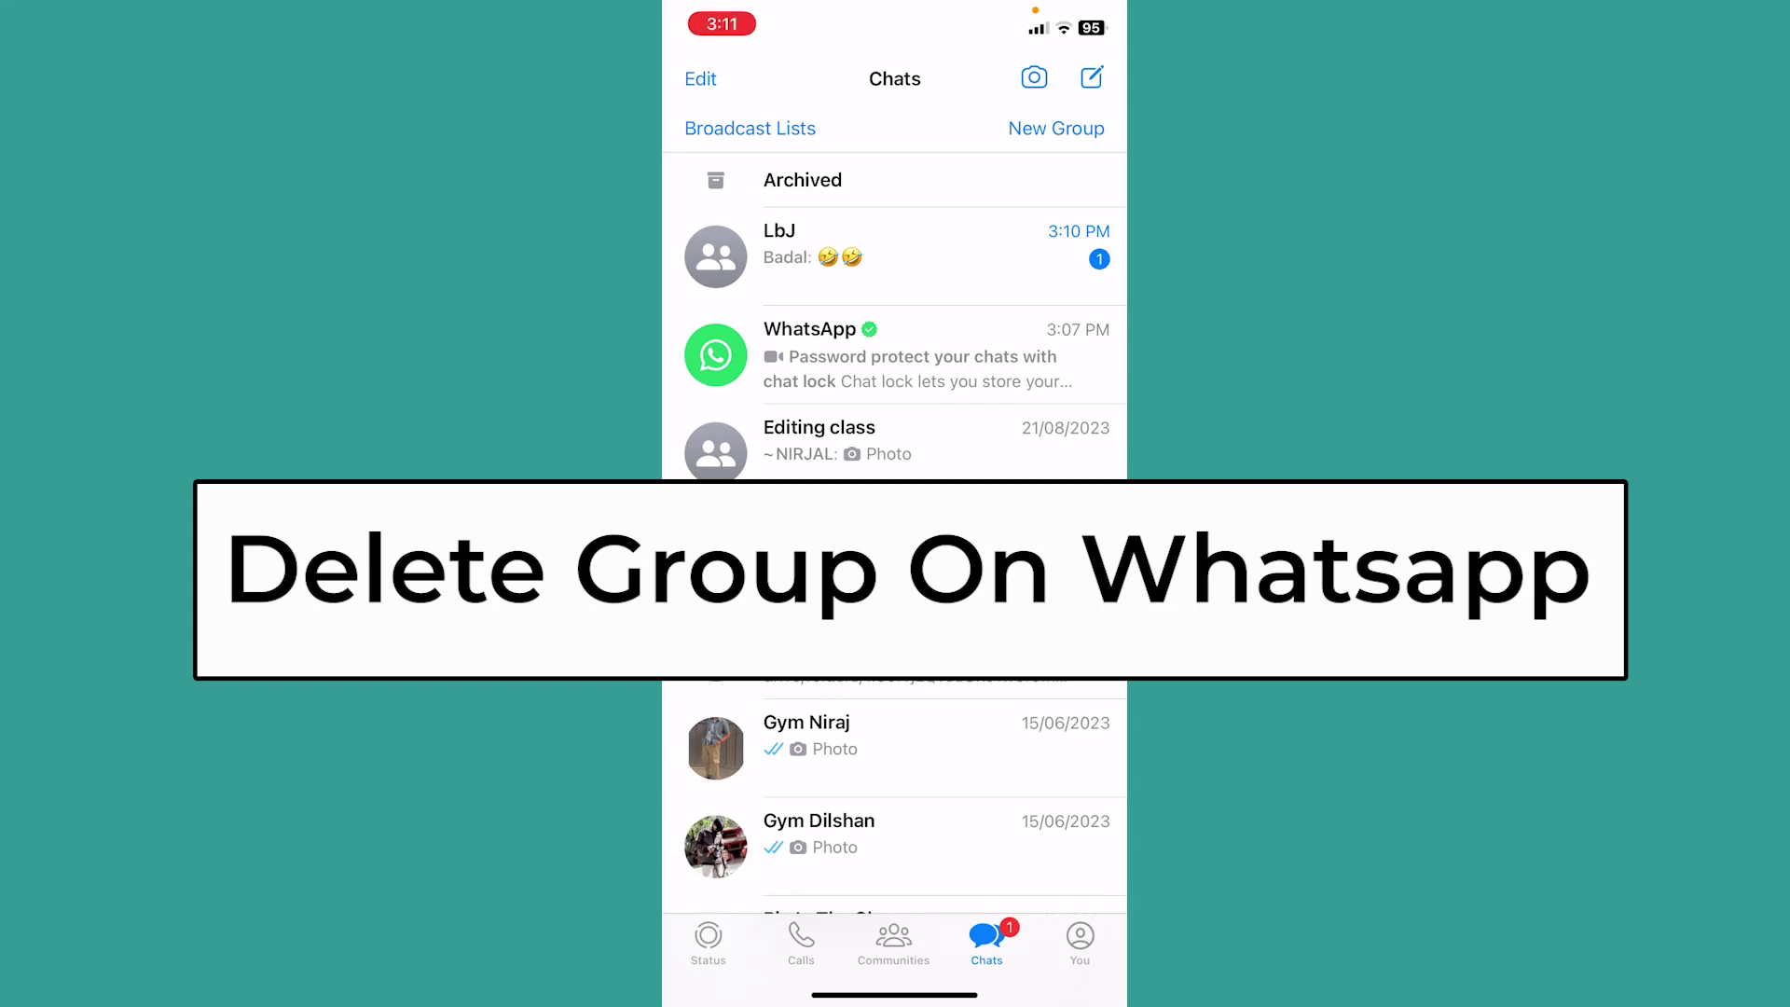
- Open the LbJ group conversation from the Chats list
{"action": "left_click", "coordinate": [893, 256]}
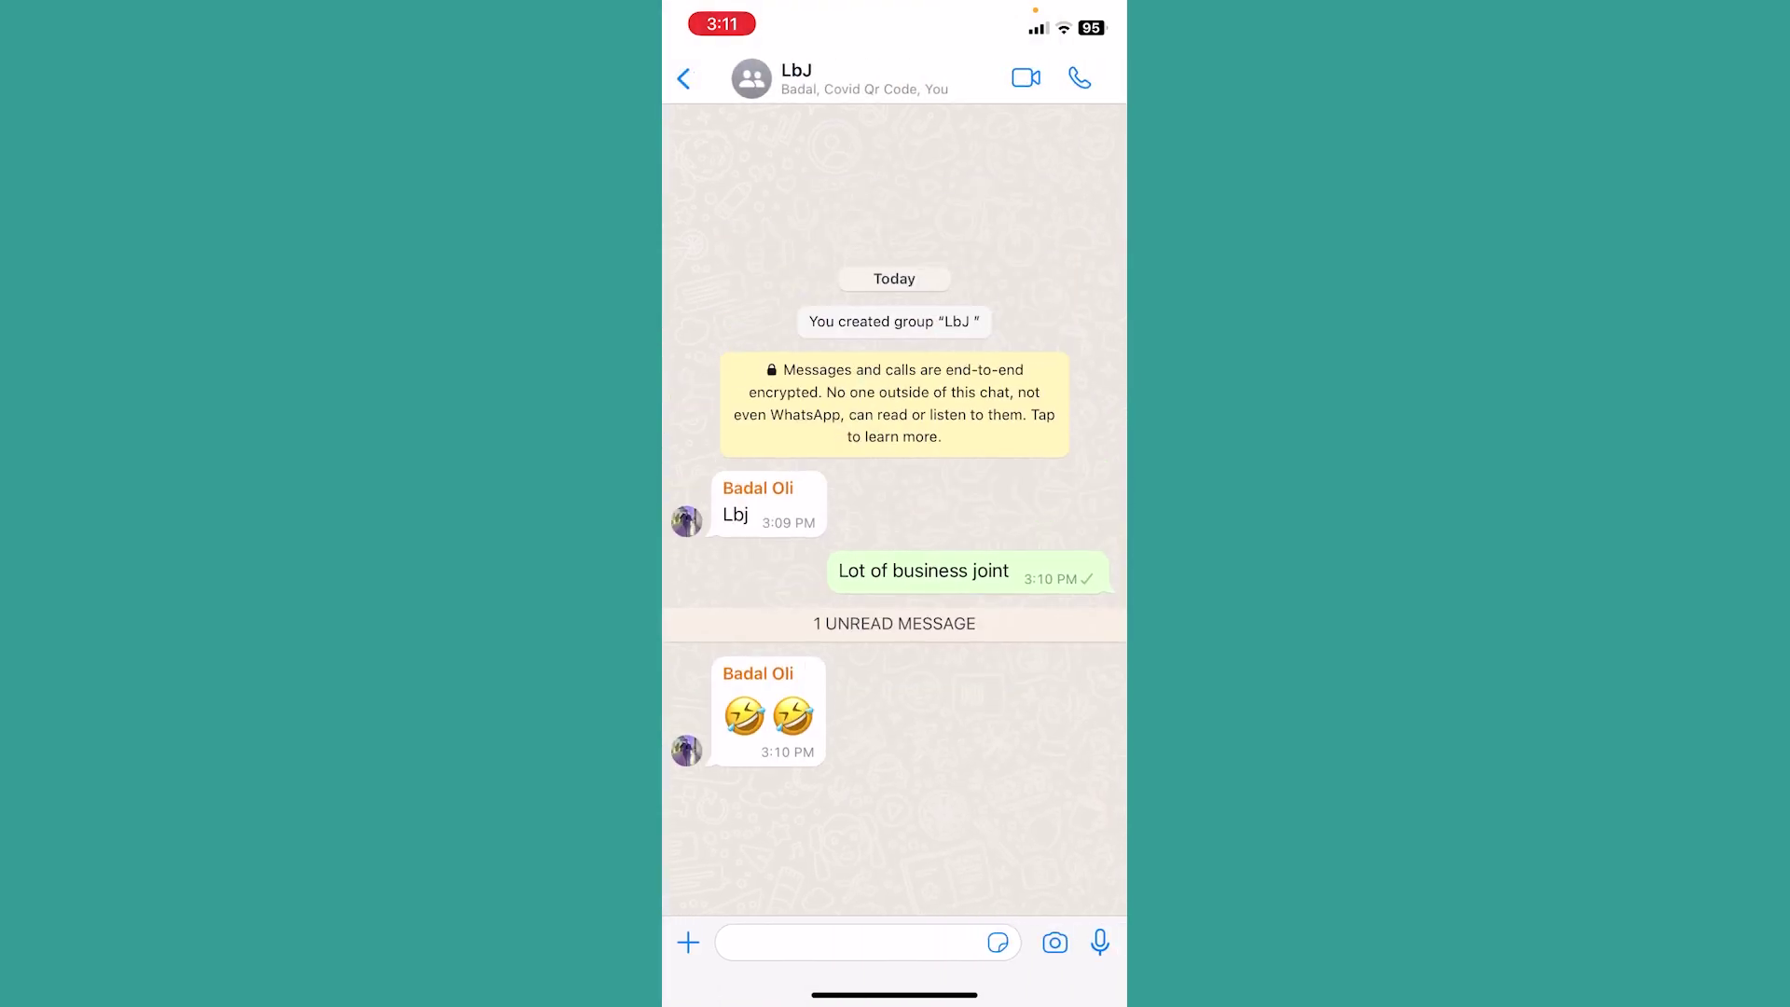
{"action": "scroll", "coordinate": [894, 561], "scroll_direction": "down", "scroll_amount": 3}
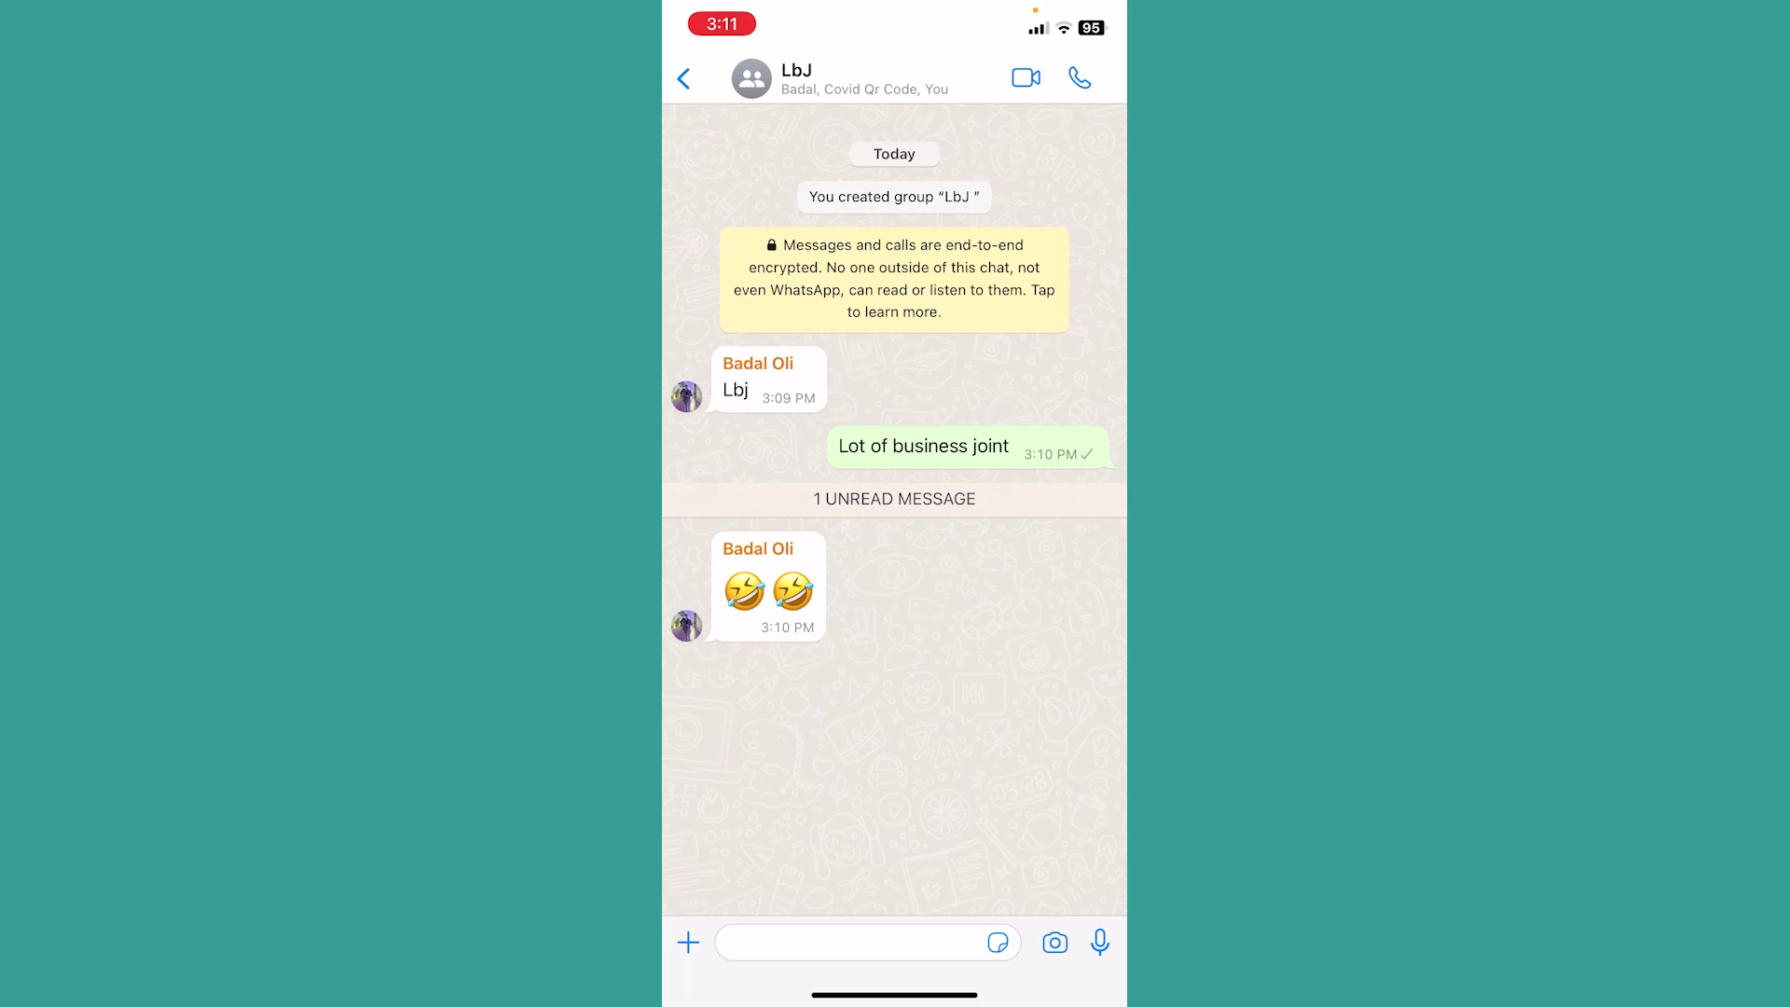
- Open LbJ's Group Info to view its three participants
{"action": "left_click", "coordinate": [795, 78]}
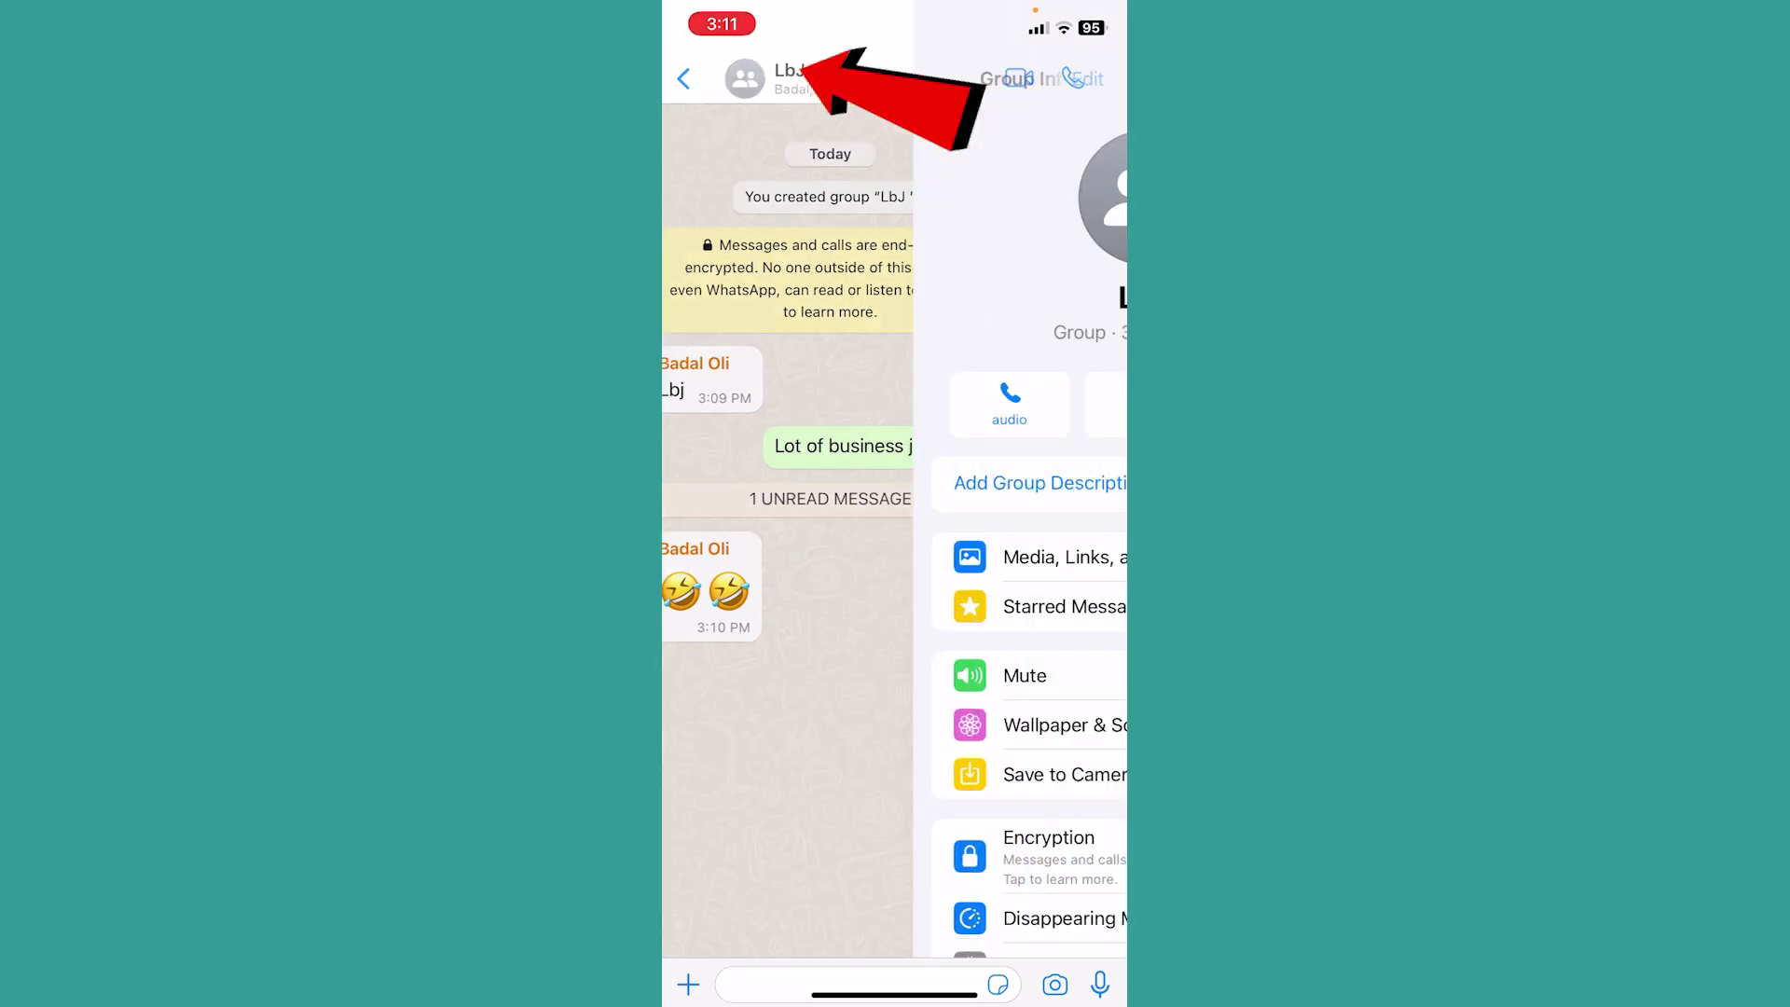
{"action": "scroll", "coordinate": [894, 559], "scroll_direction": "down", "scroll_amount": 5}
{"action": "scroll", "coordinate": [894, 559], "scroll_direction": "down", "scroll_amount": 8}
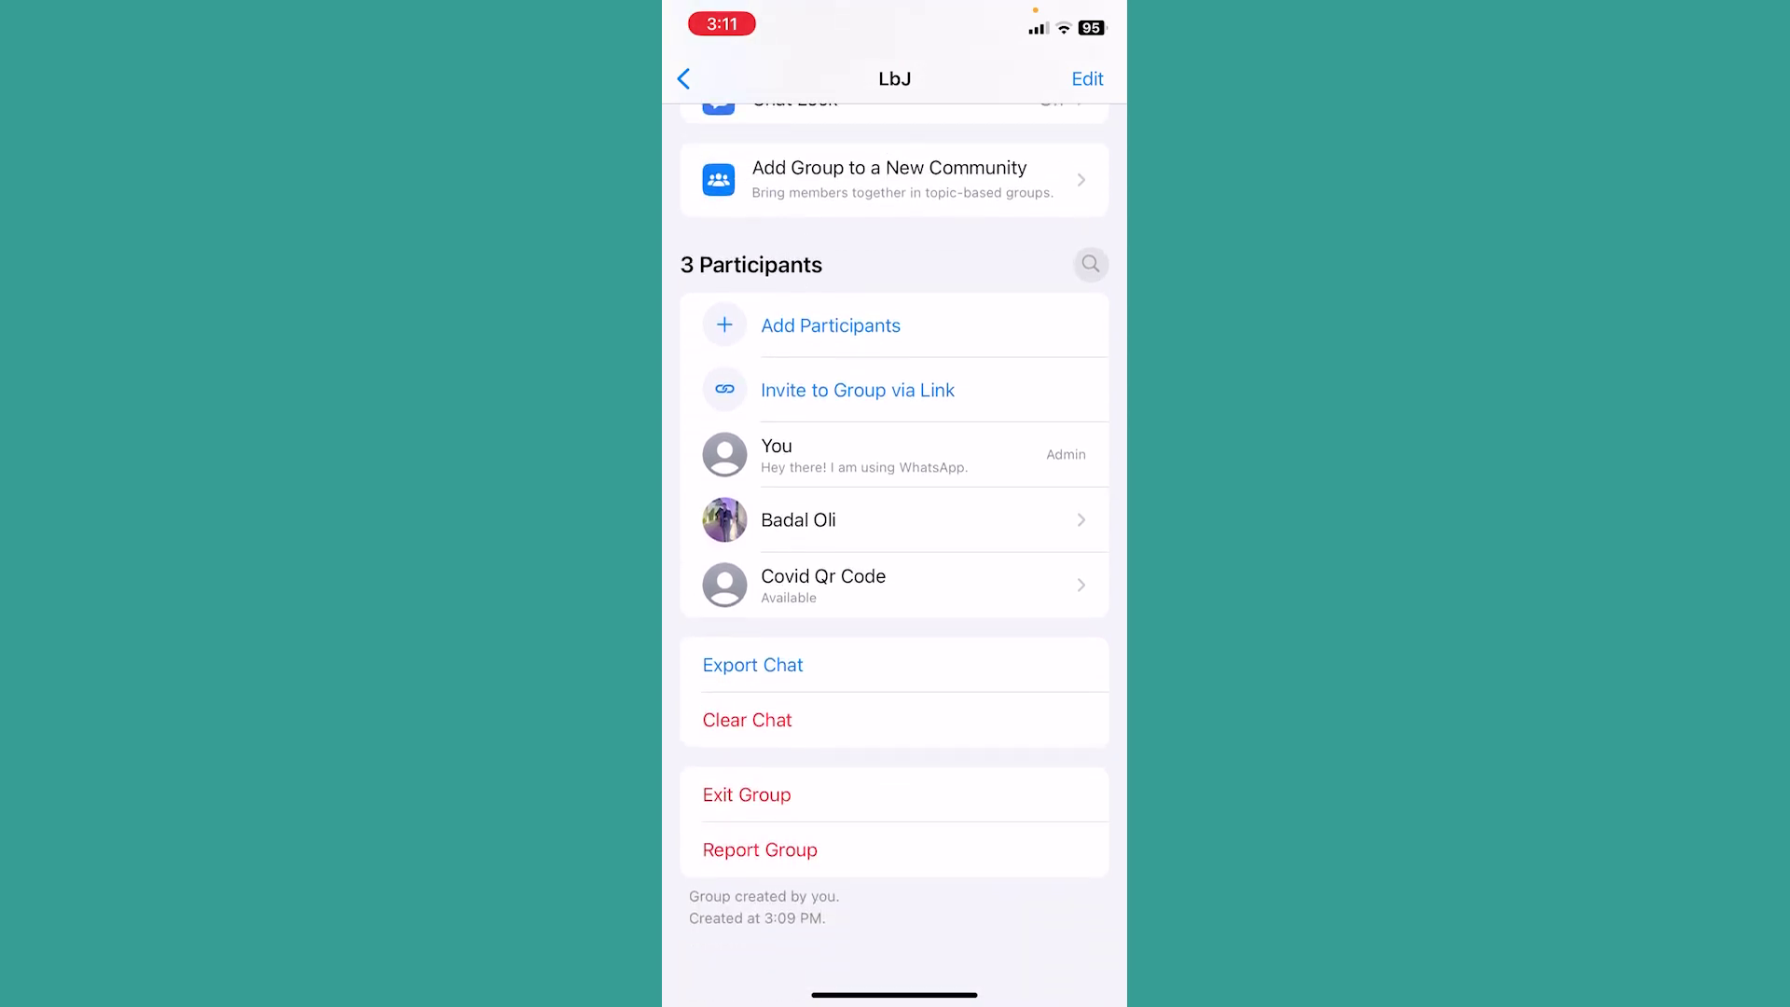
{"action": "scroll", "coordinate": [893, 560], "scroll_direction": "up", "scroll_amount": 3}
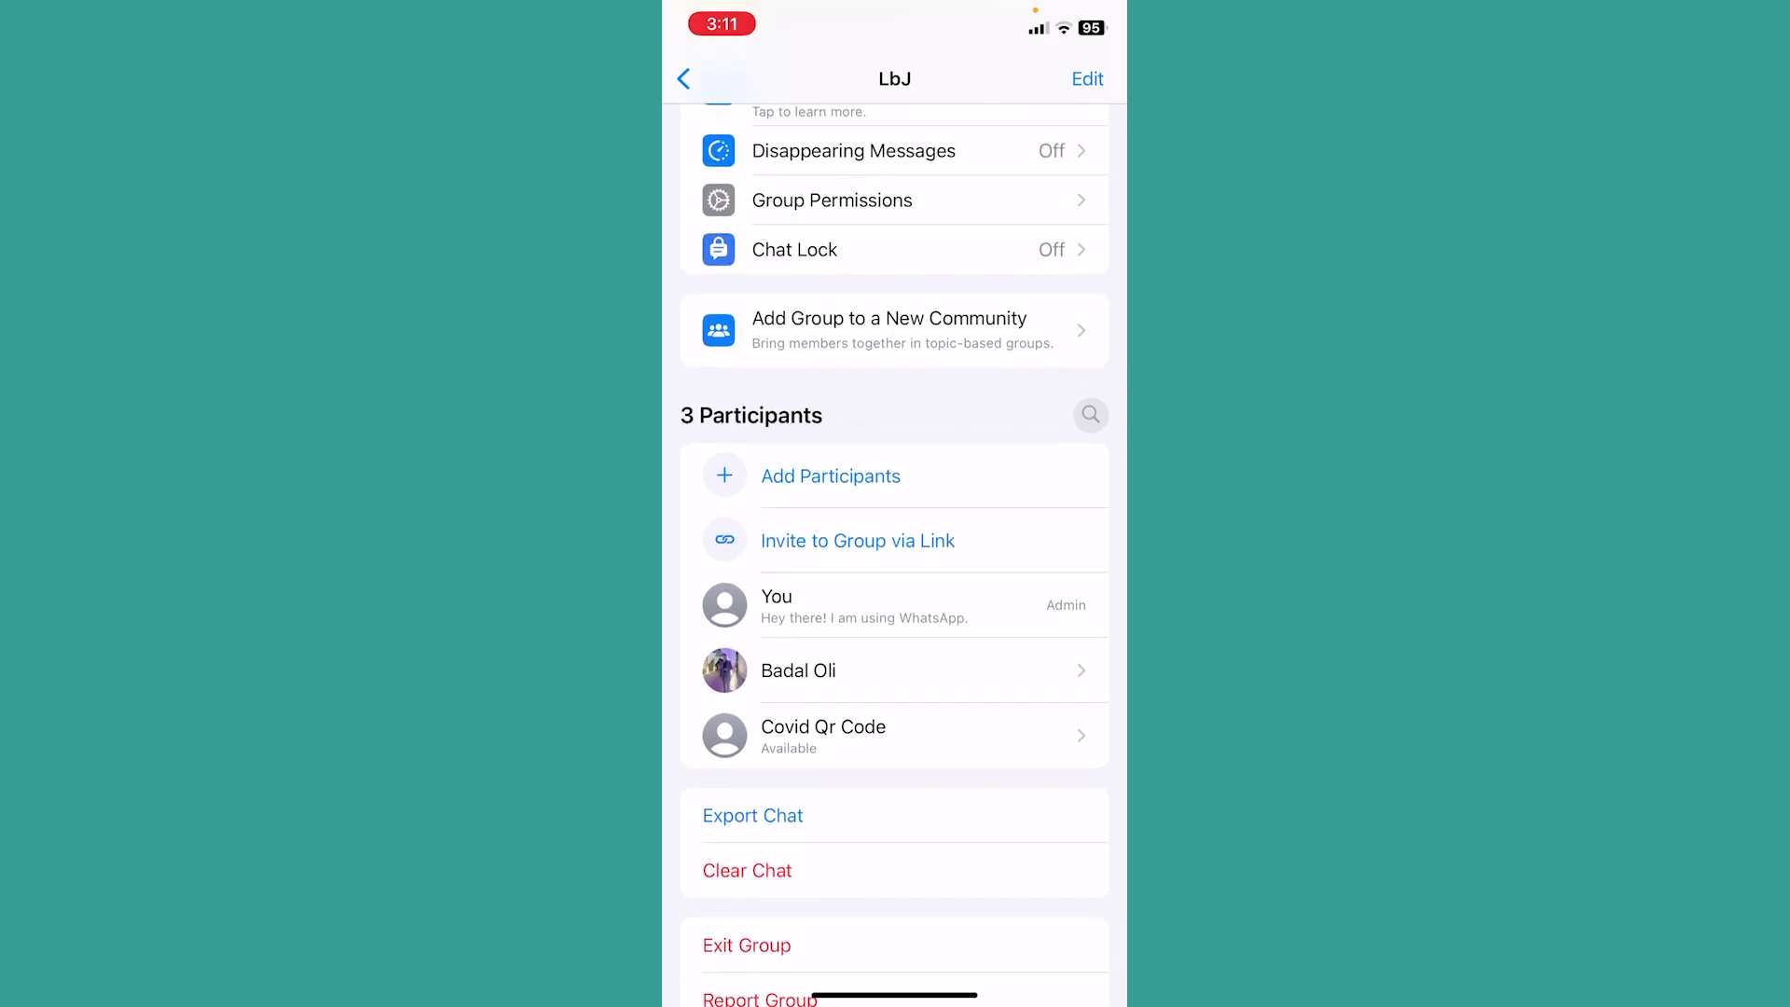
{"action": "scroll", "coordinate": [893, 560], "scroll_direction": "down", "scroll_amount": 3}
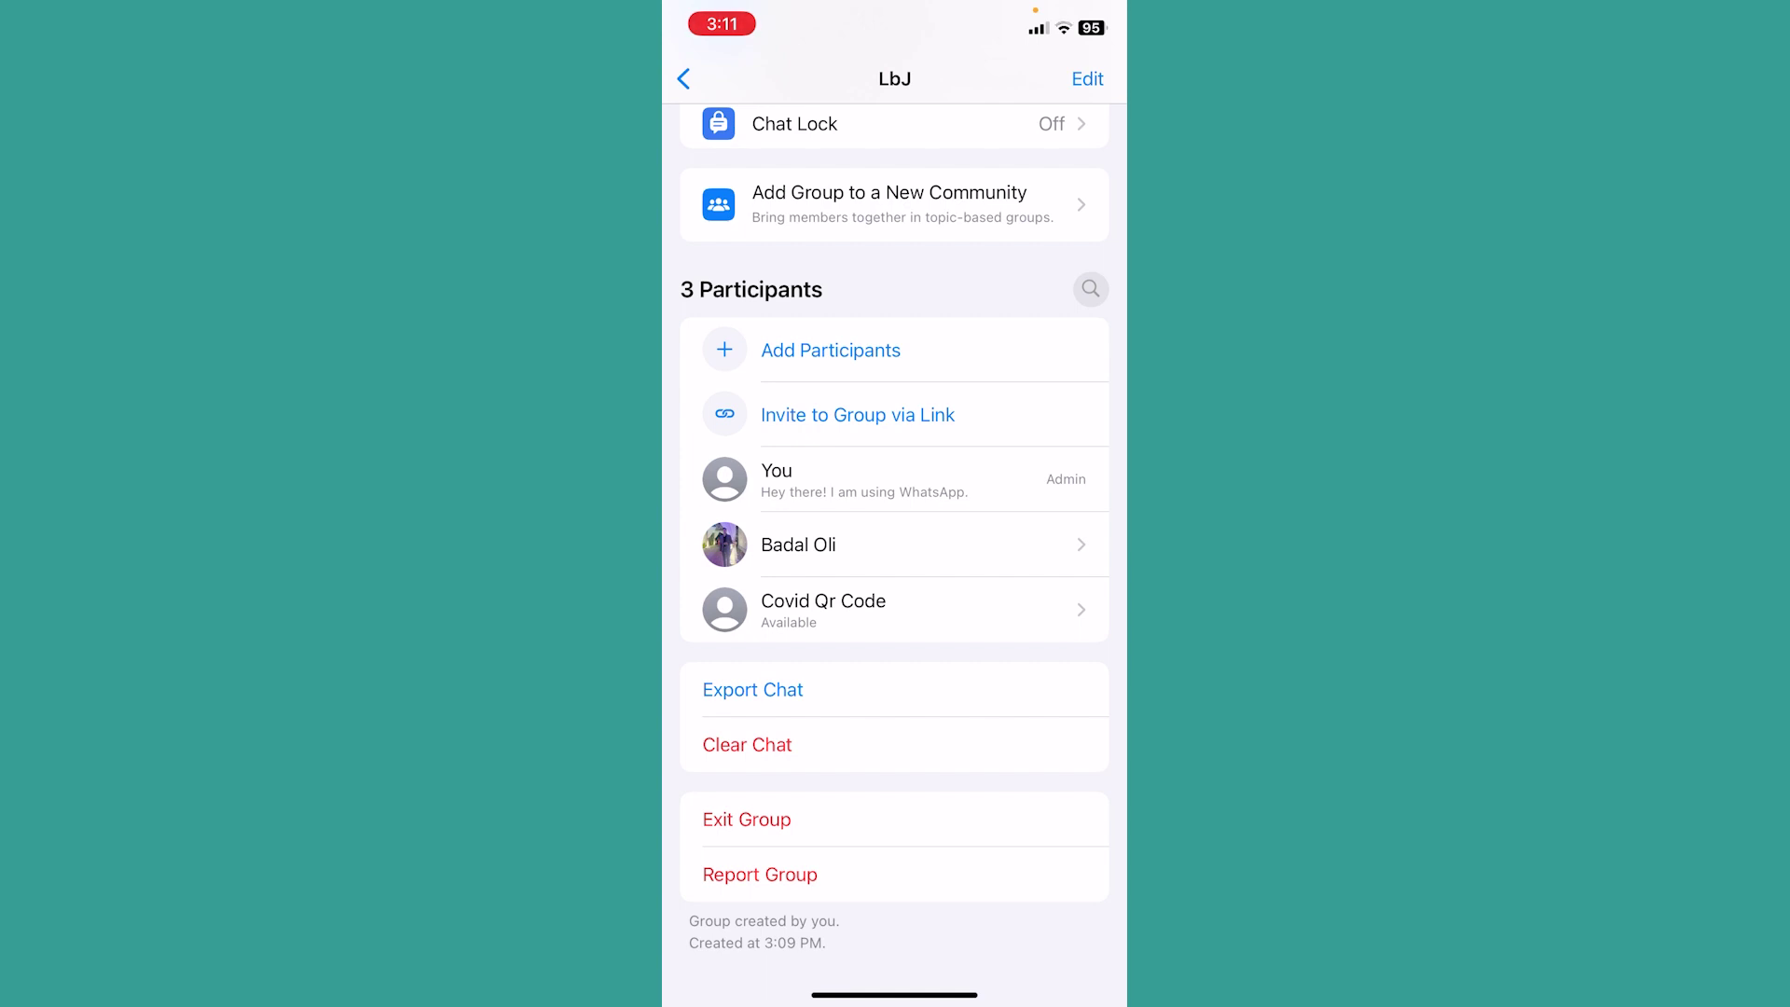
{"action": "scroll", "coordinate": [895, 559], "scroll_direction": "up", "scroll_amount": 2}
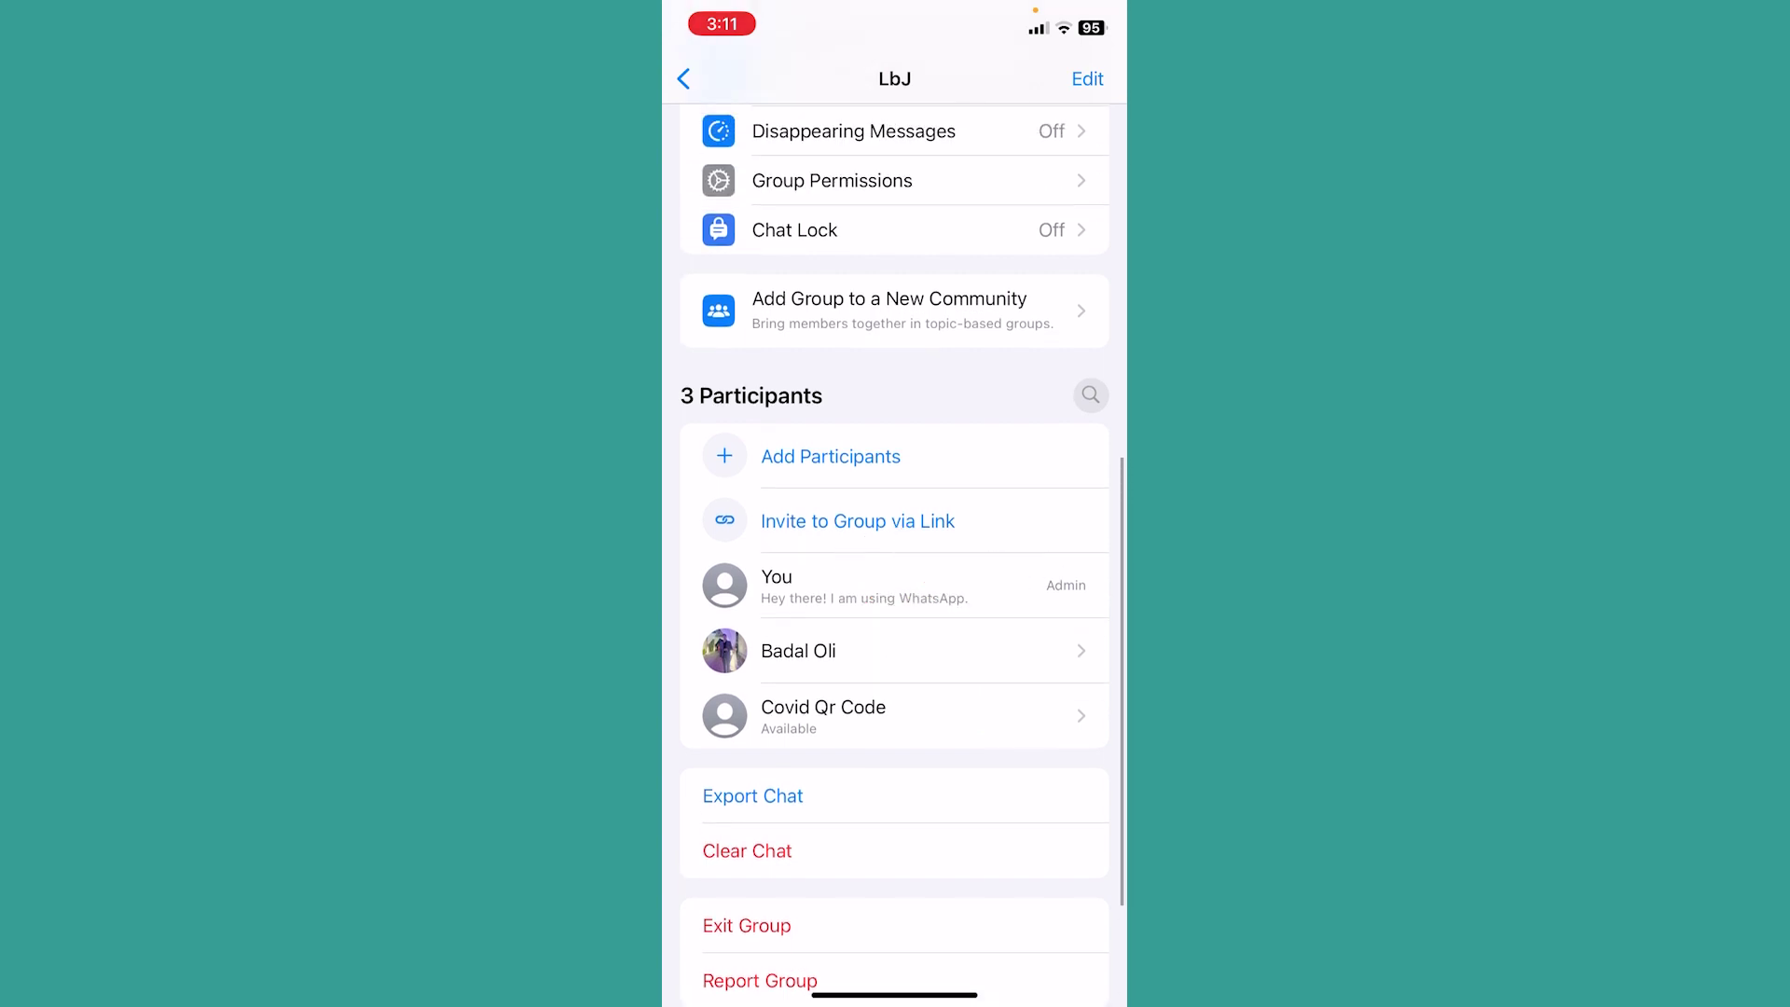
- Remove both non-admin members from LbJ, leaving only You
{"action": "left_click", "coordinate": [896, 650]}
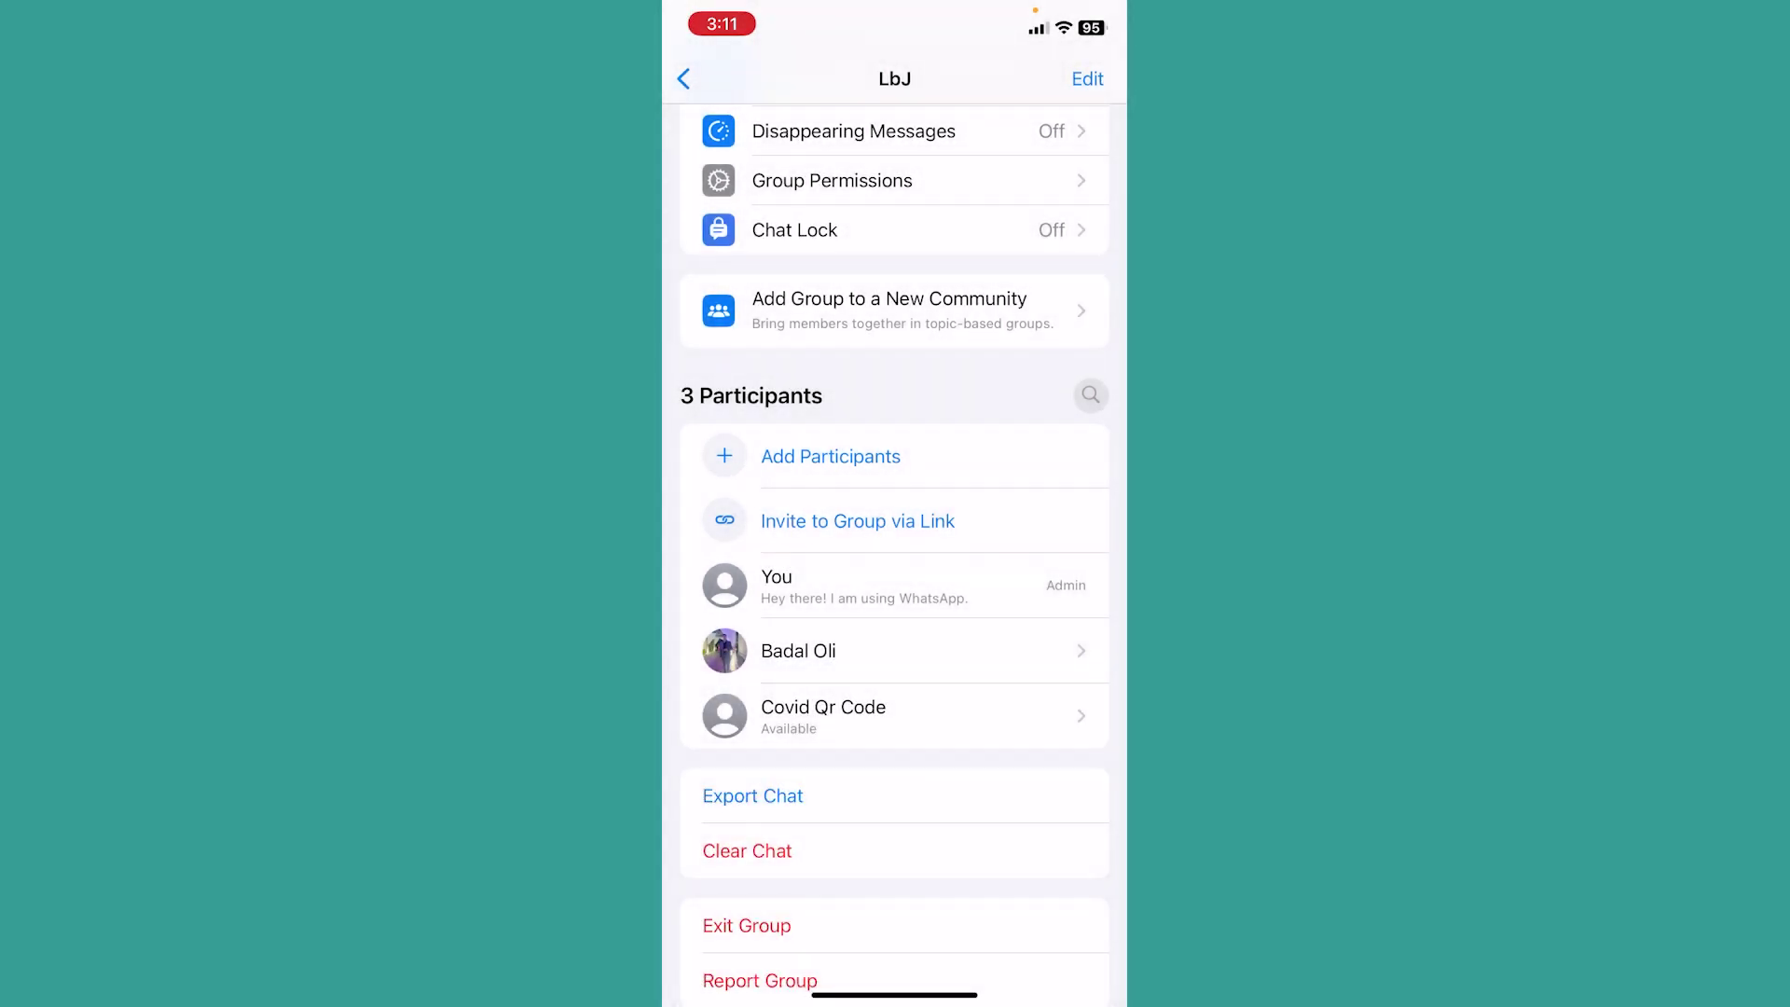
{"action": "left_click", "coordinate": [895, 644]}
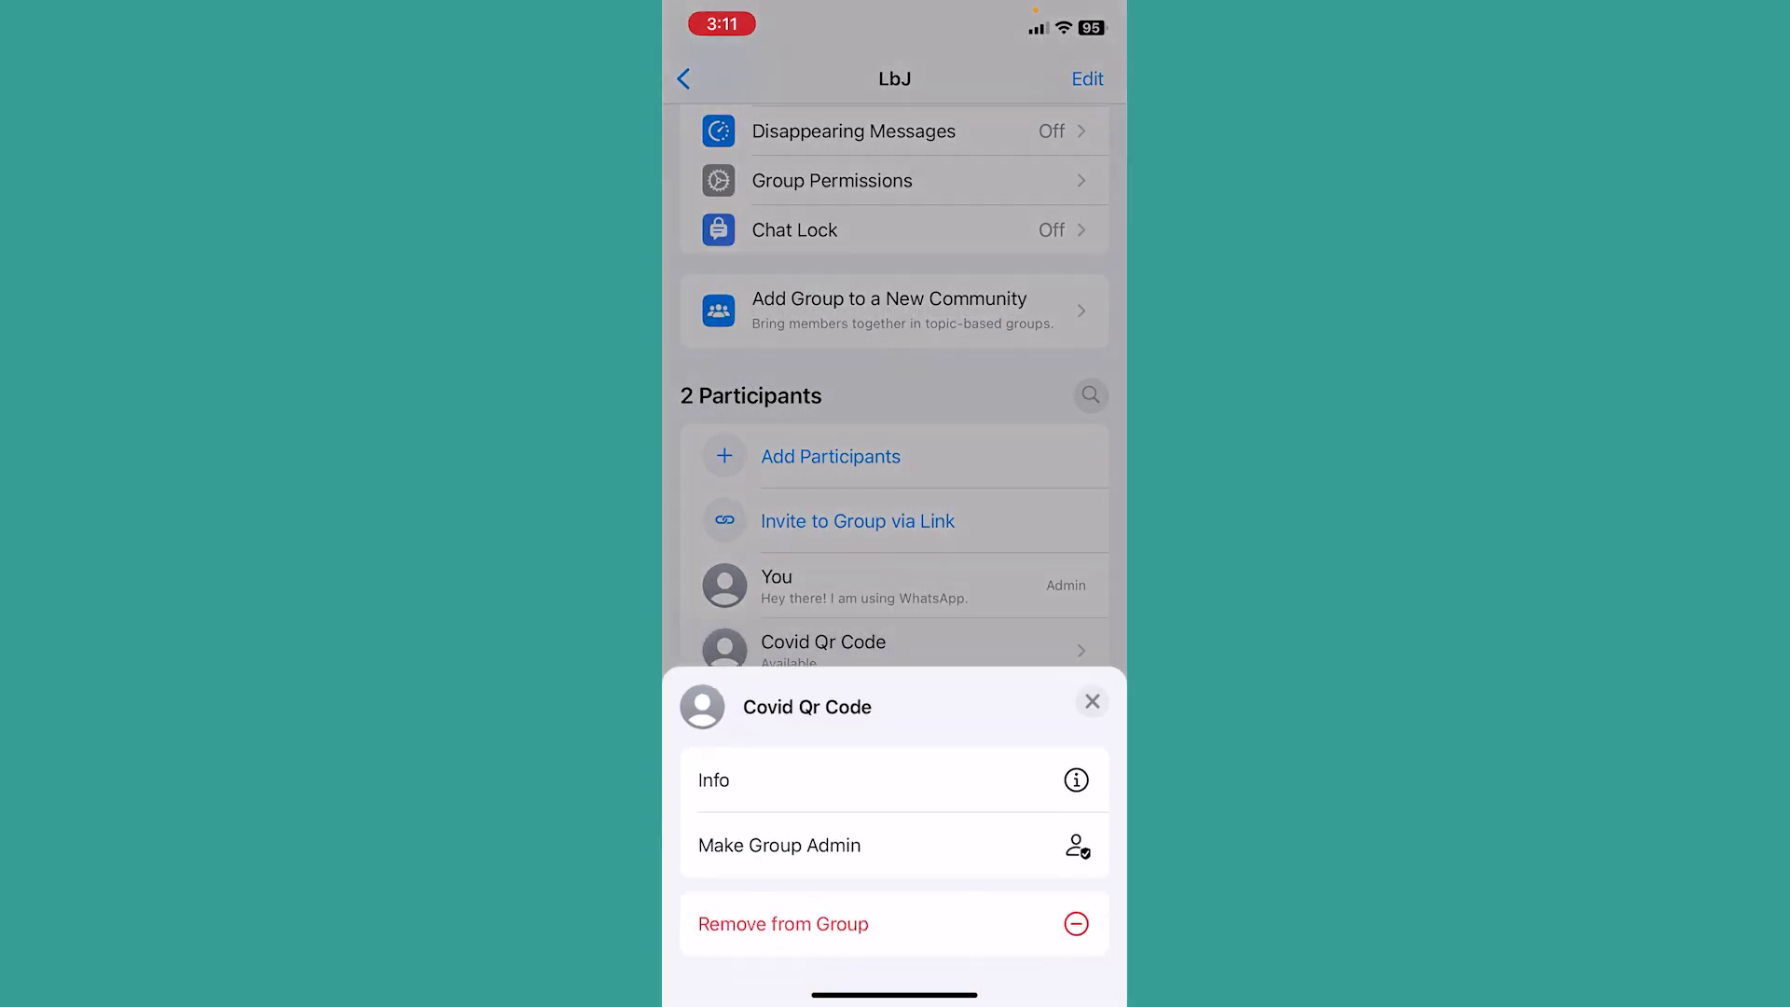
{"action": "left_click", "coordinate": [783, 919]}
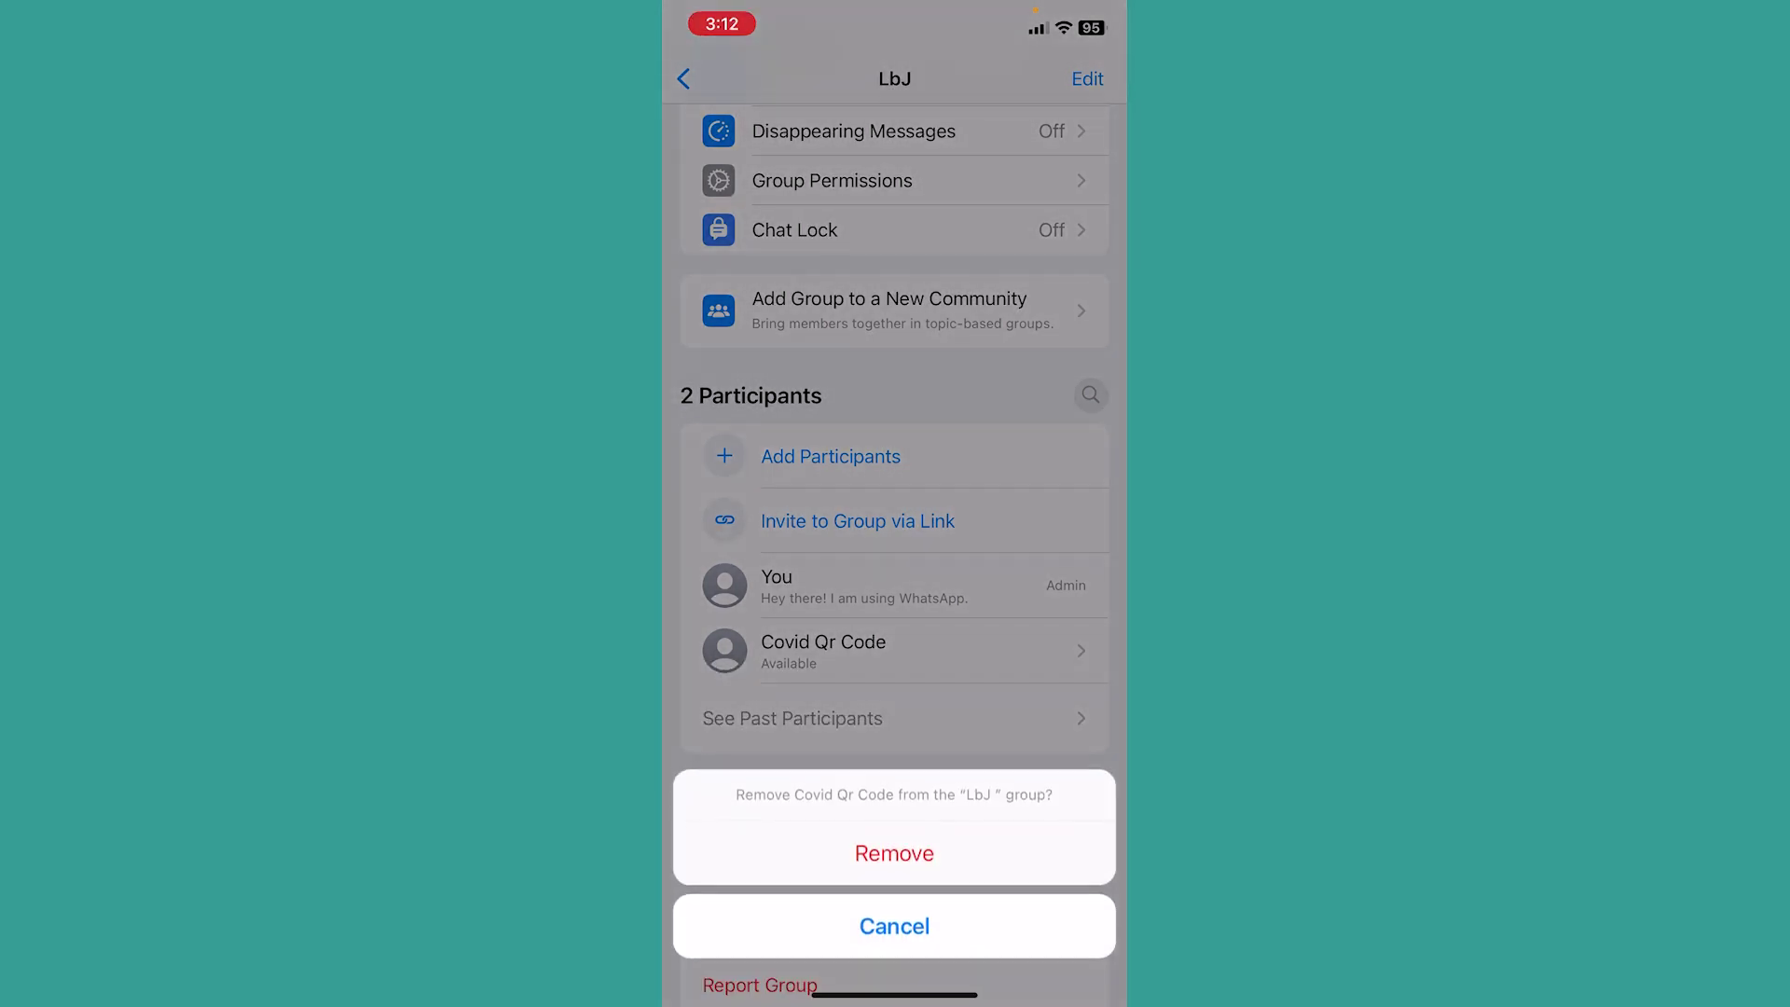
{"action": "left_click", "coordinate": [896, 924]}
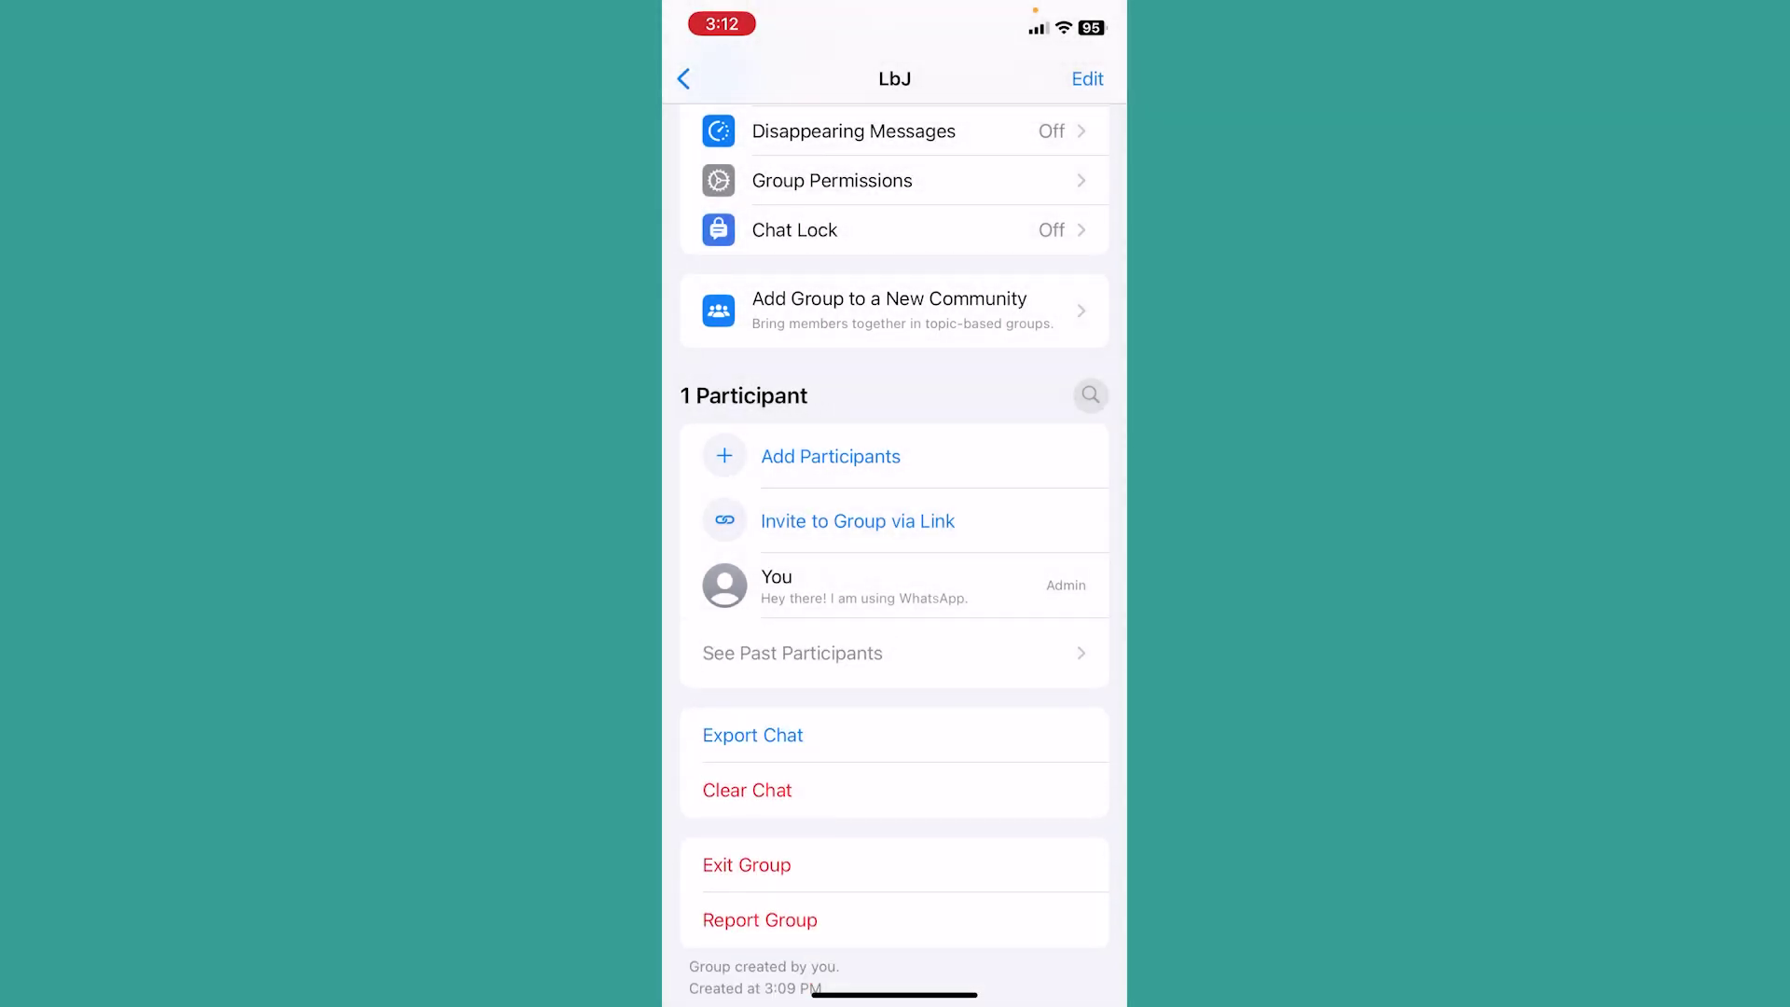
{"action": "scroll", "coordinate": [896, 560], "scroll_direction": "down", "scroll_amount": 2}
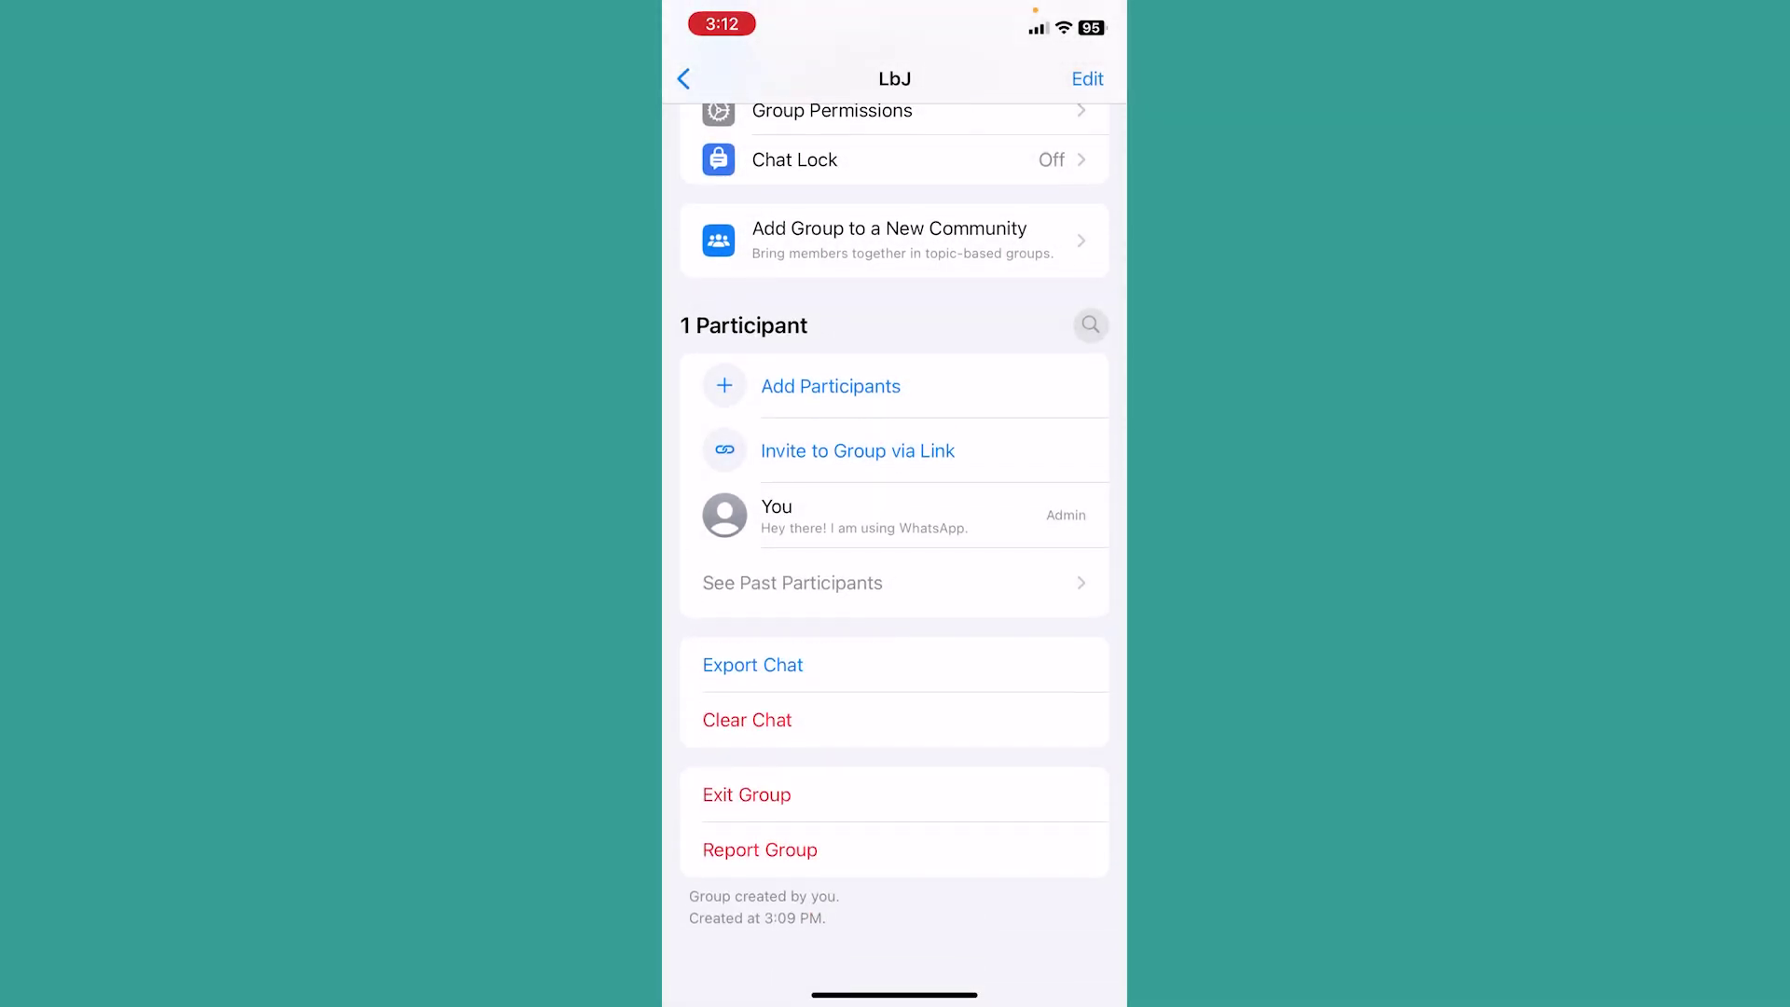
- Exit the LbJ group and go back to the Chats list
{"action": "left_click", "coordinate": [747, 794]}
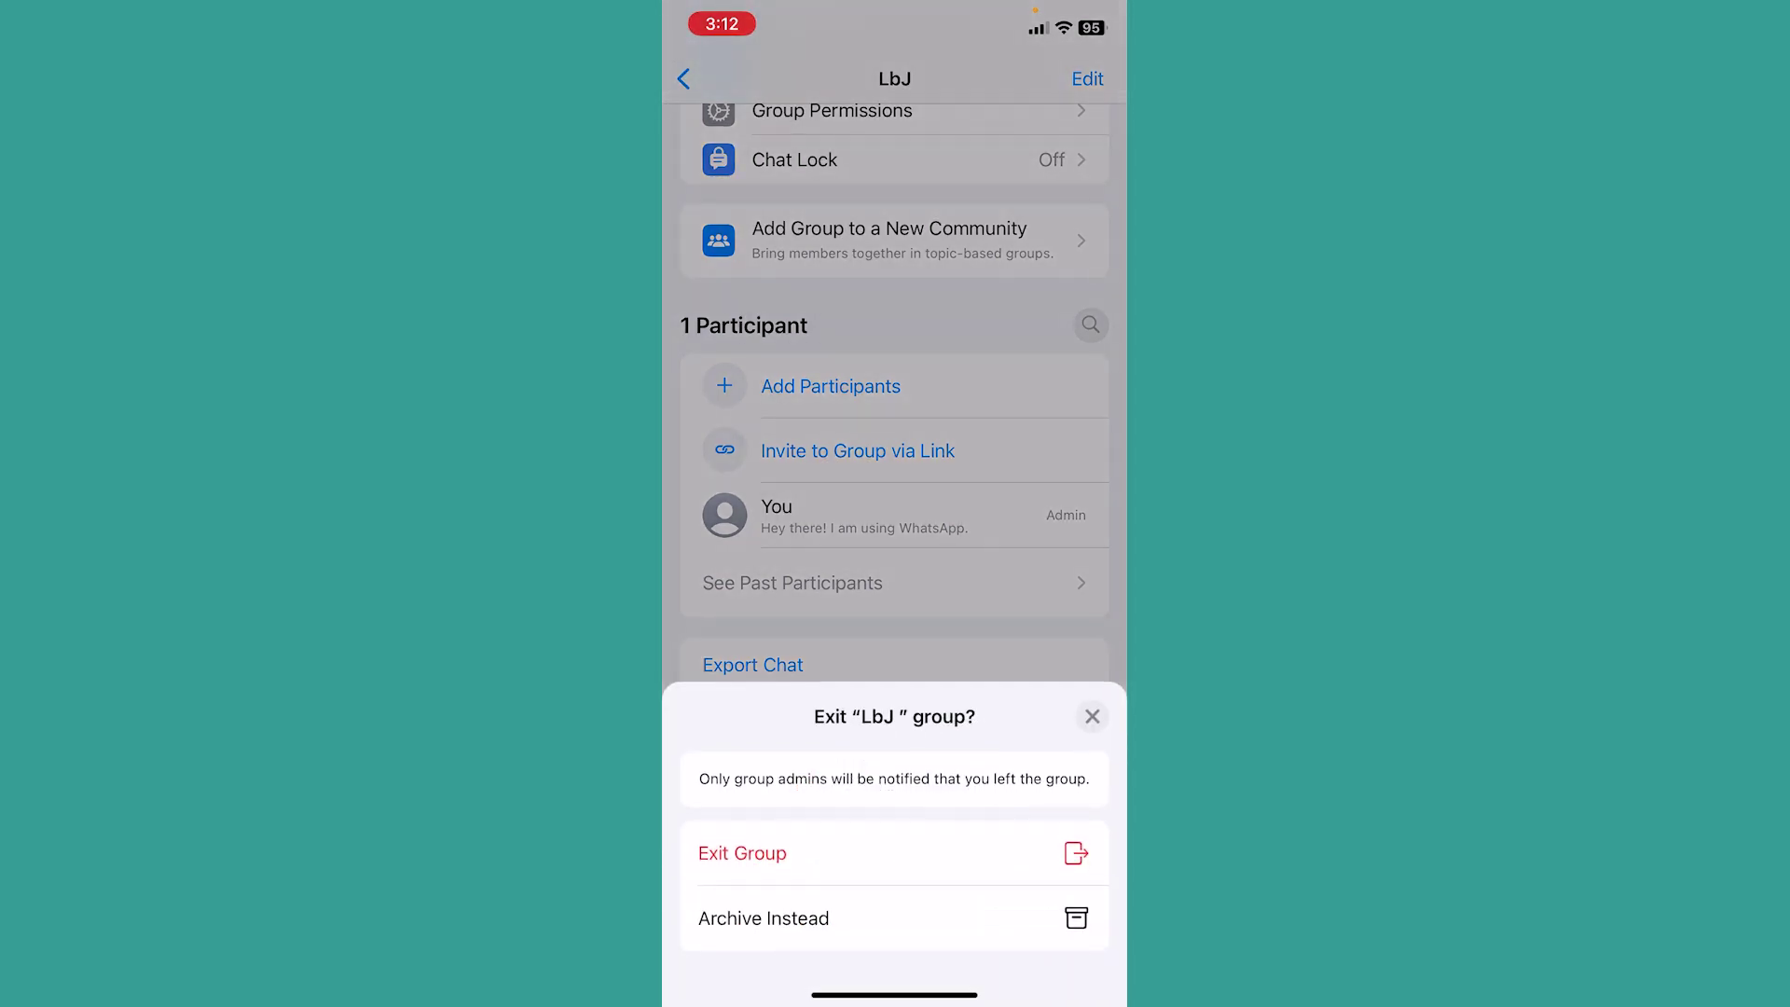
{"action": "left_click", "coordinate": [742, 854]}
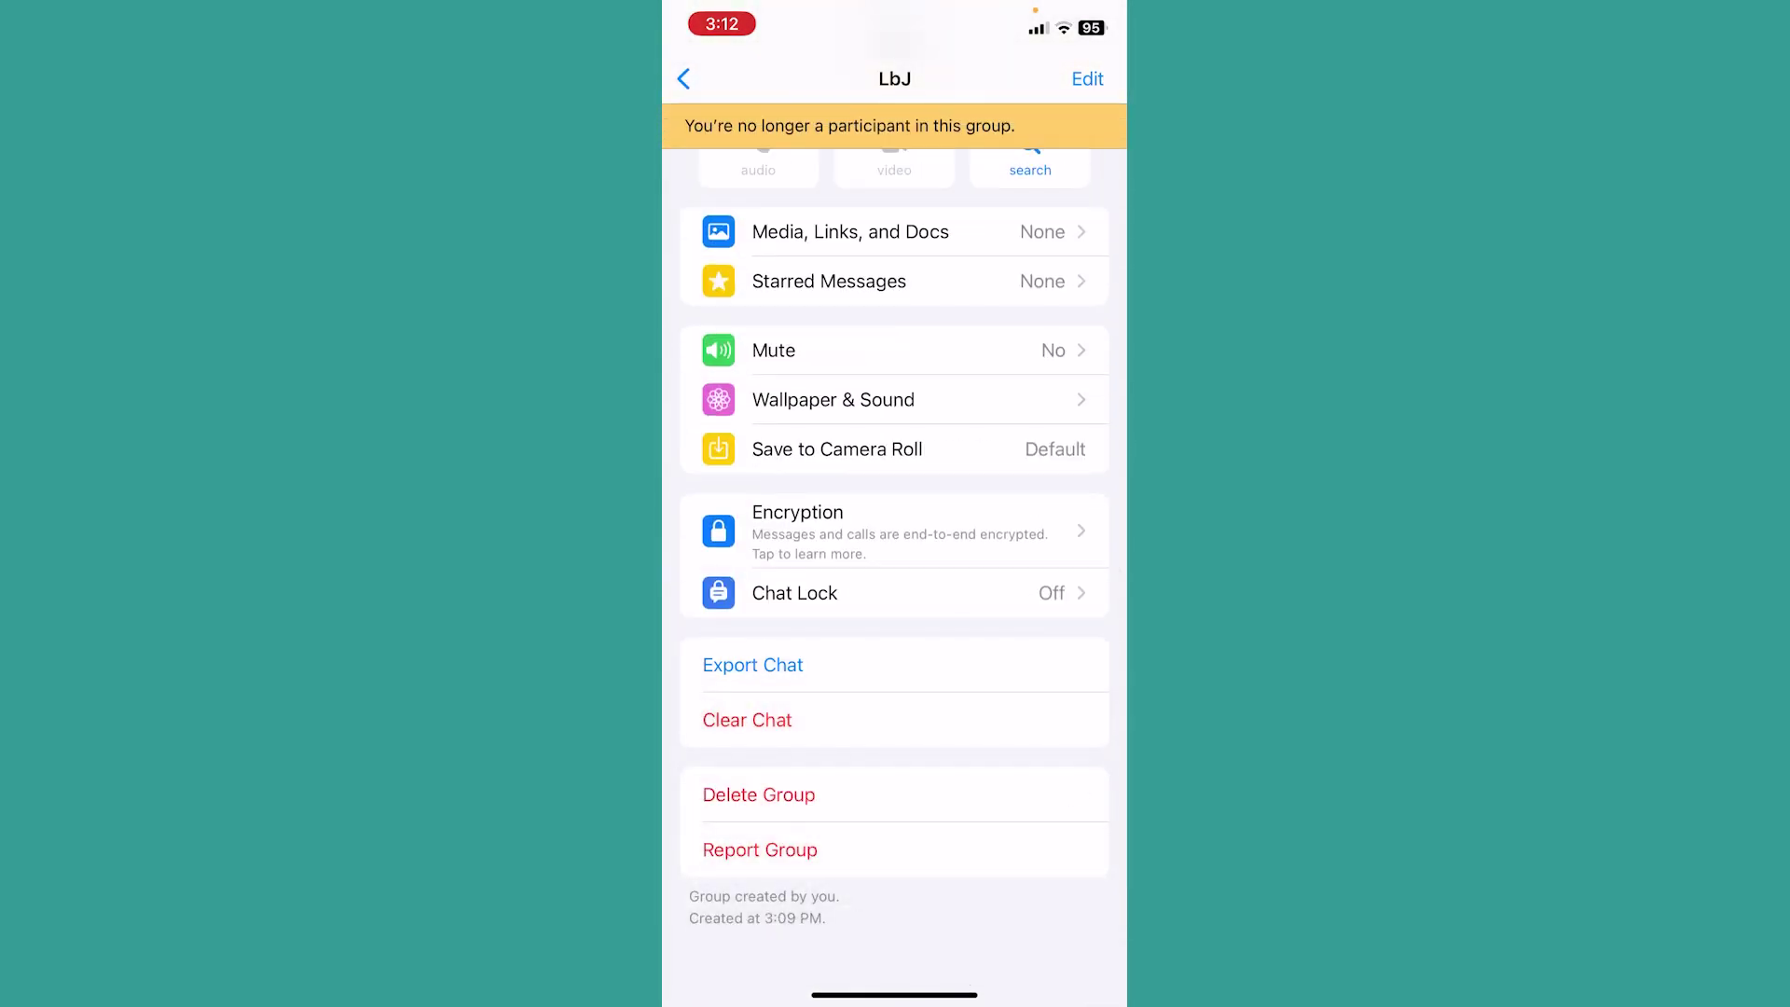
{"action": "left_click", "coordinate": [683, 79]}
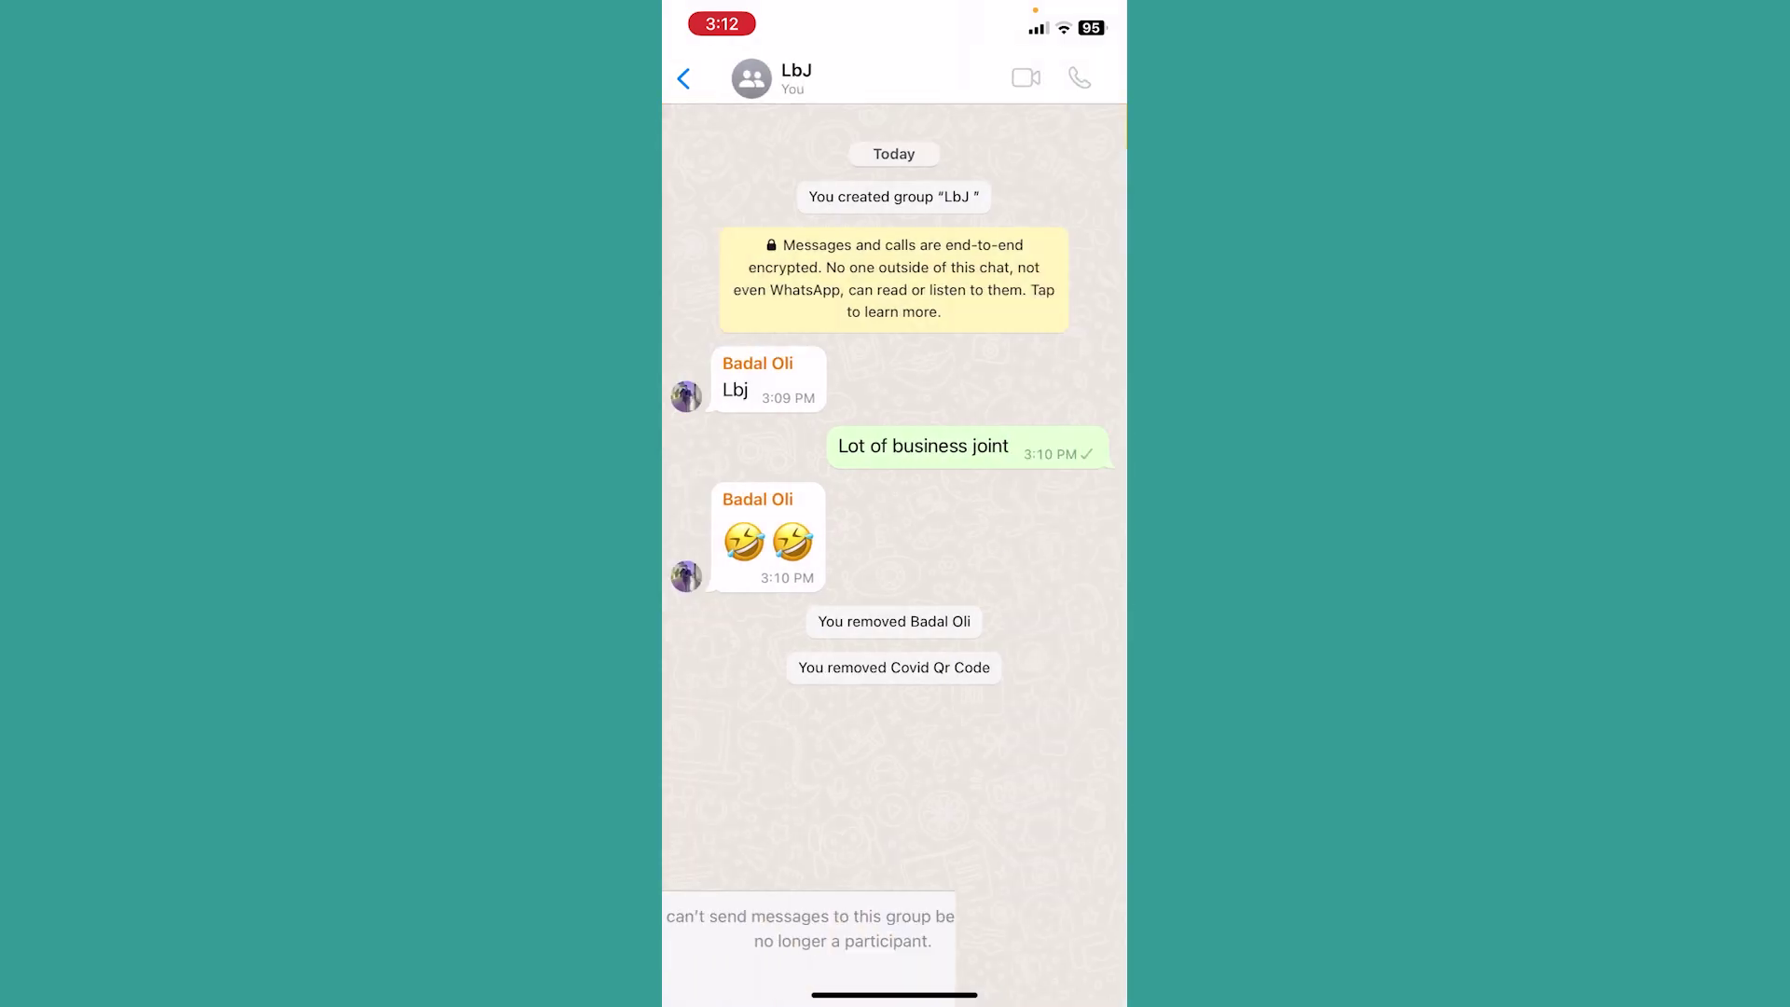
{"action": "scroll", "coordinate": [893, 559], "scroll_direction": "down", "scroll_amount": 2}
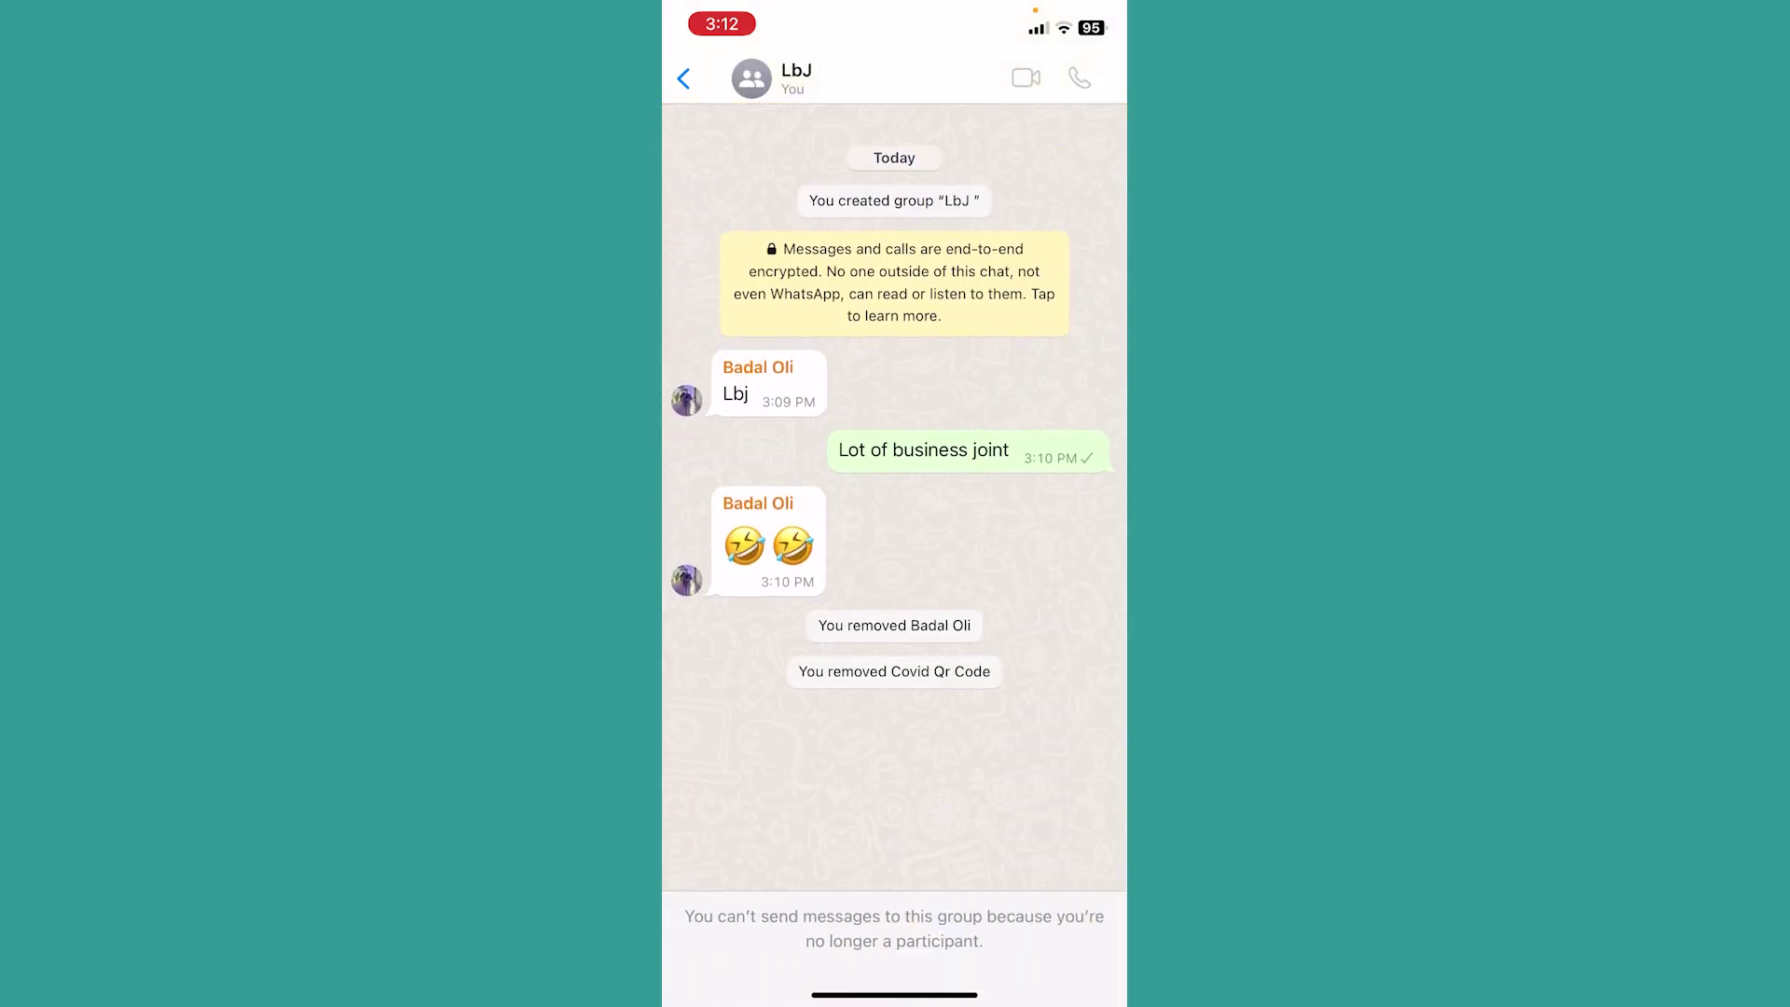
{"action": "left_click", "coordinate": [684, 79]}
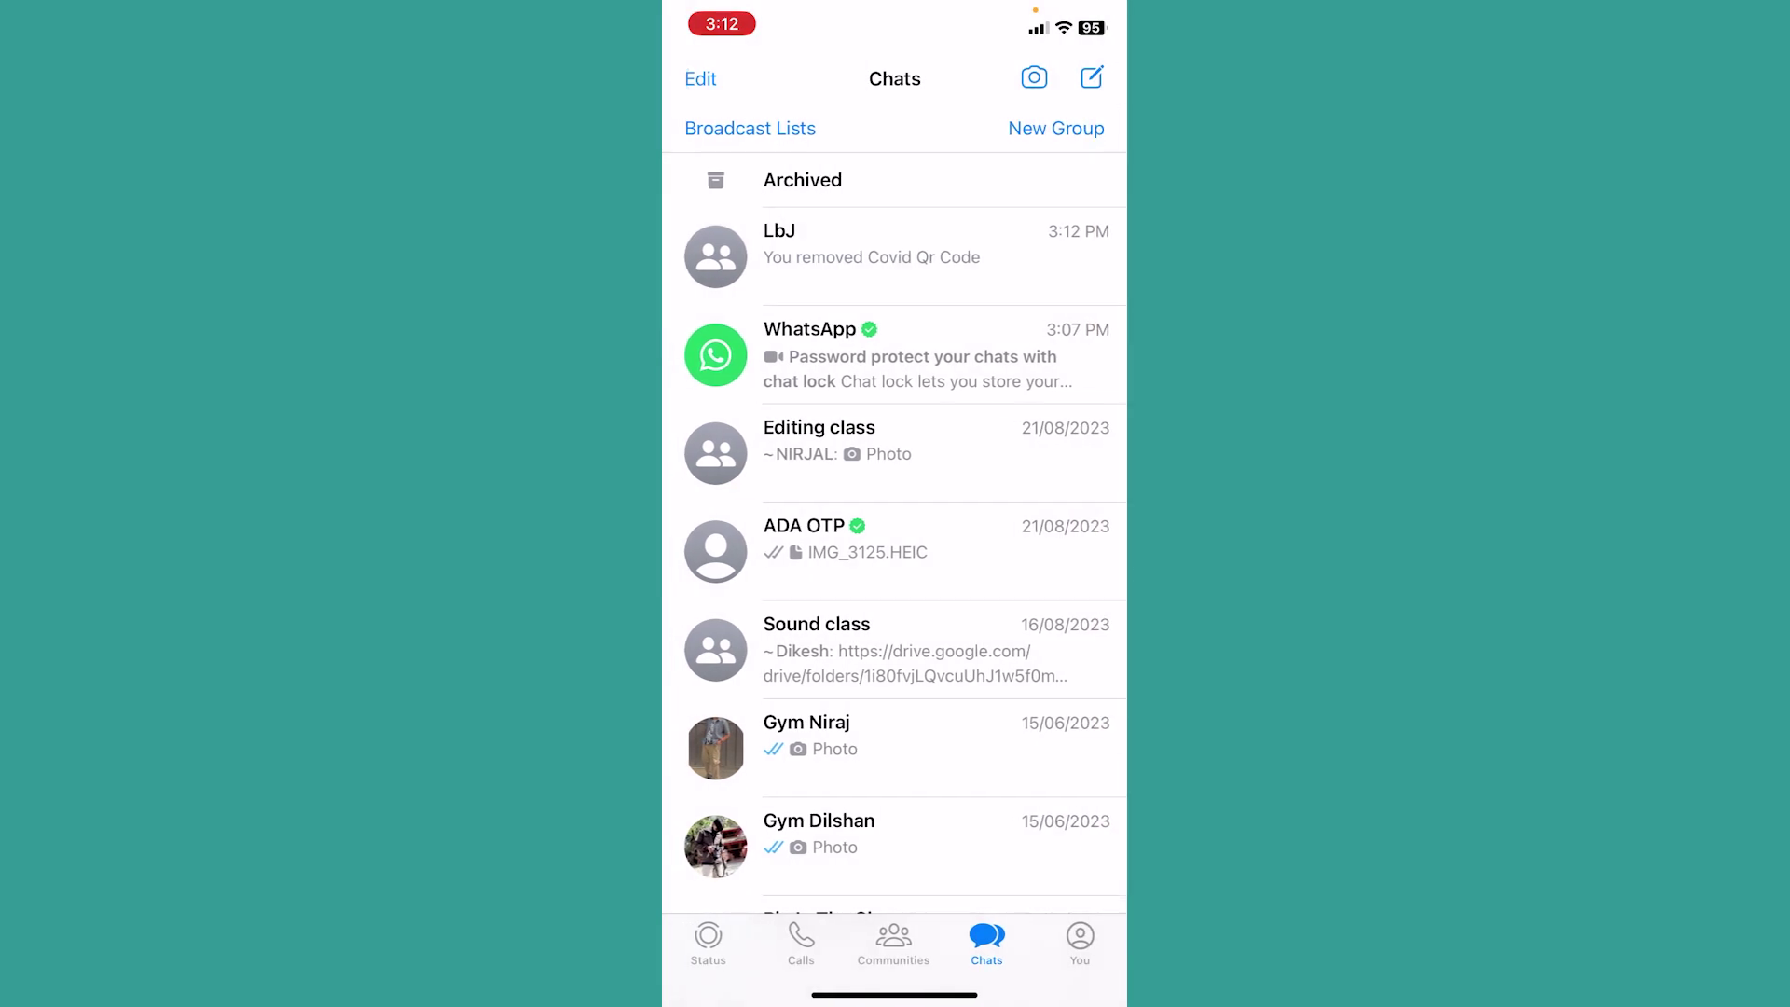
- Delete the LbJ group from the Chats list and confirm the deletion
{"action": "left_click", "coordinate": [894, 253]}
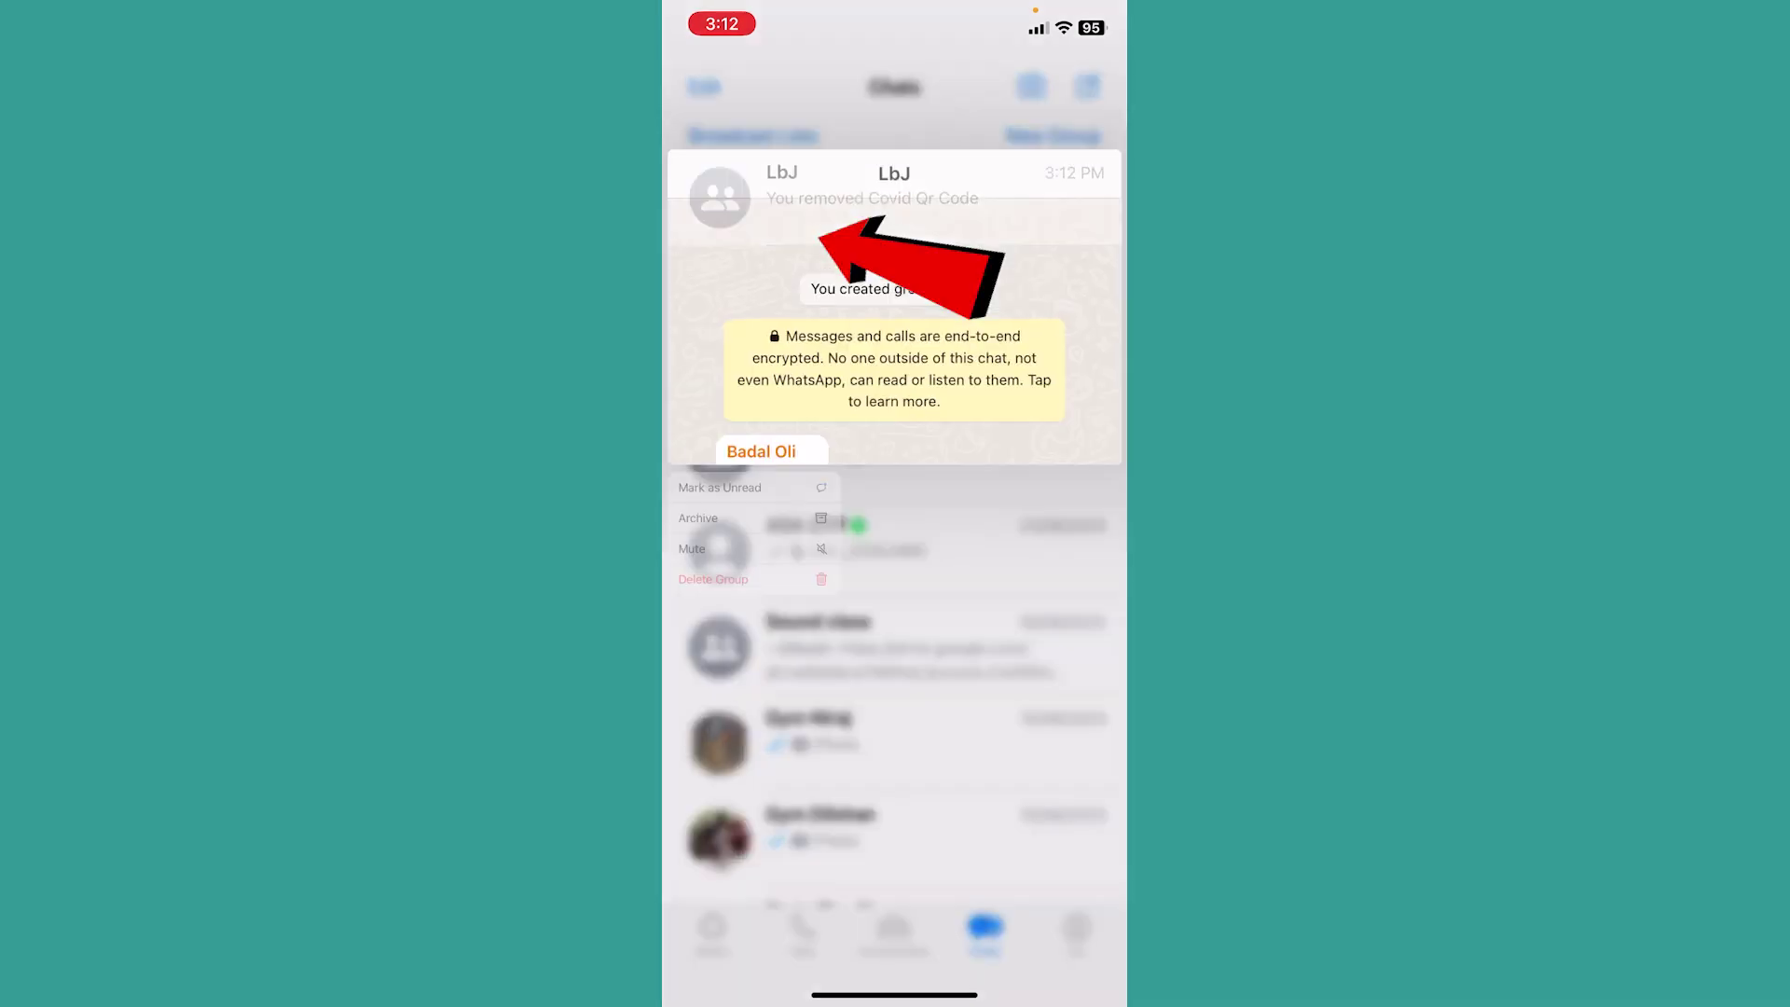
{"action": "left_click", "coordinate": [758, 871]}
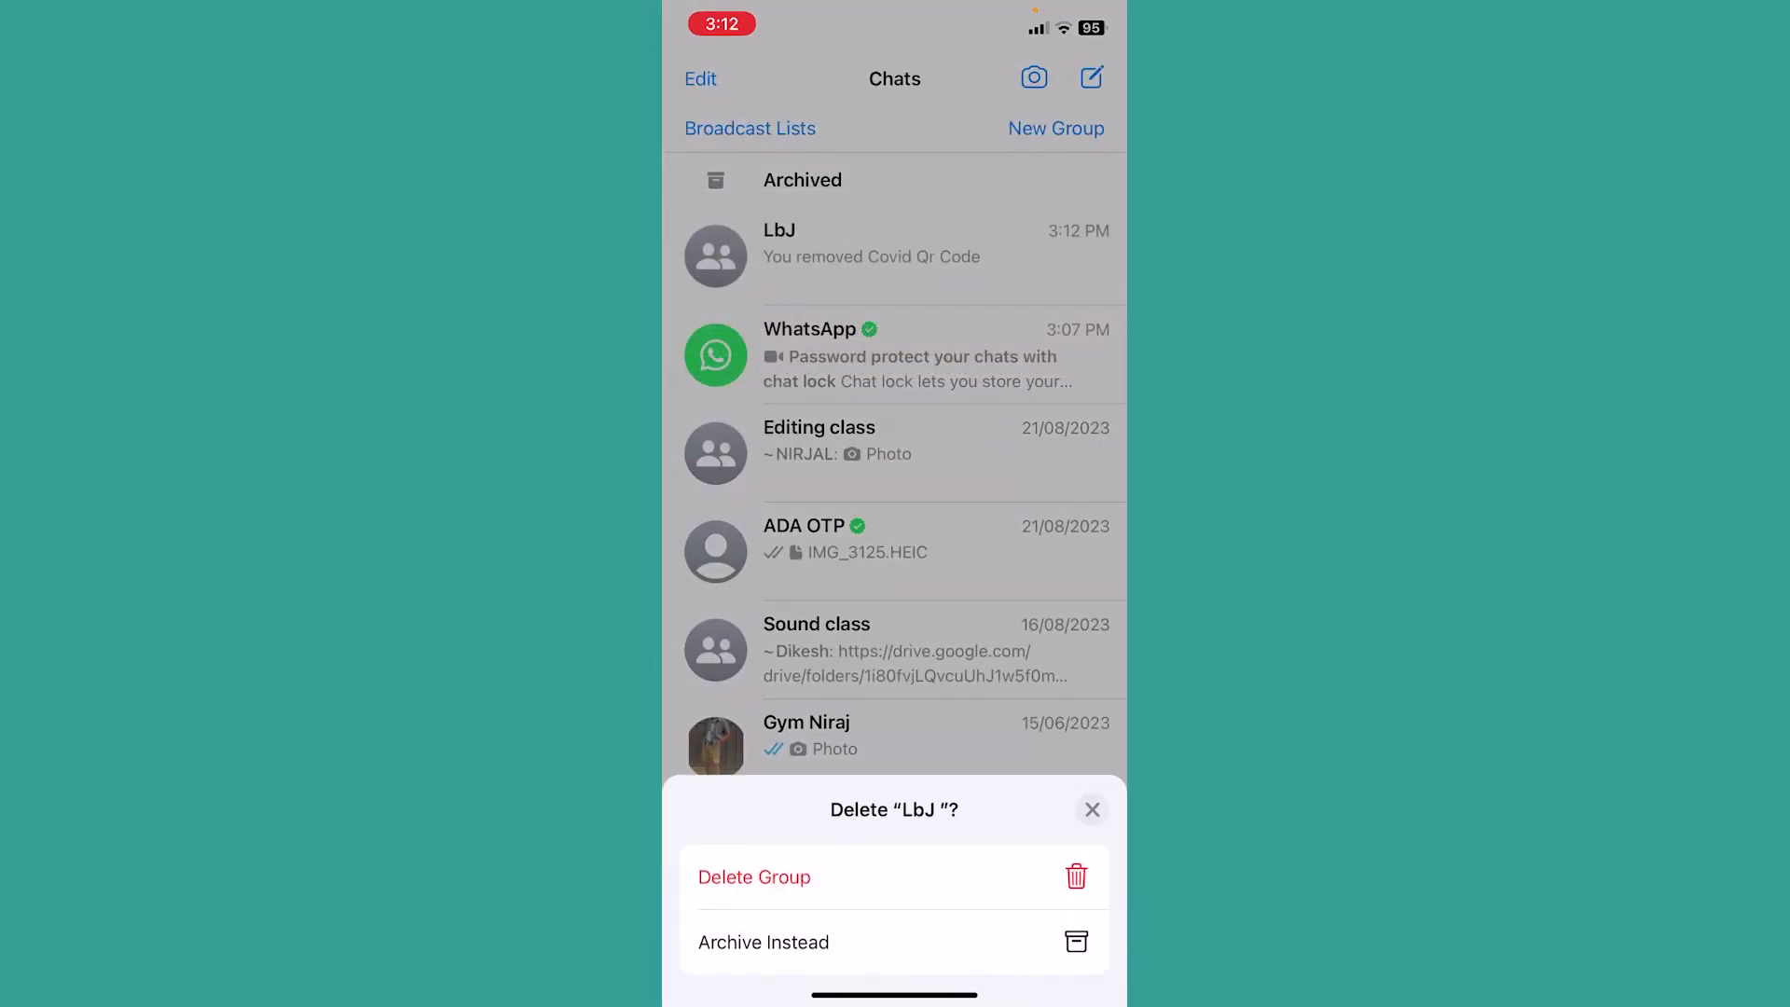
{"action": "left_click", "coordinate": [755, 853]}
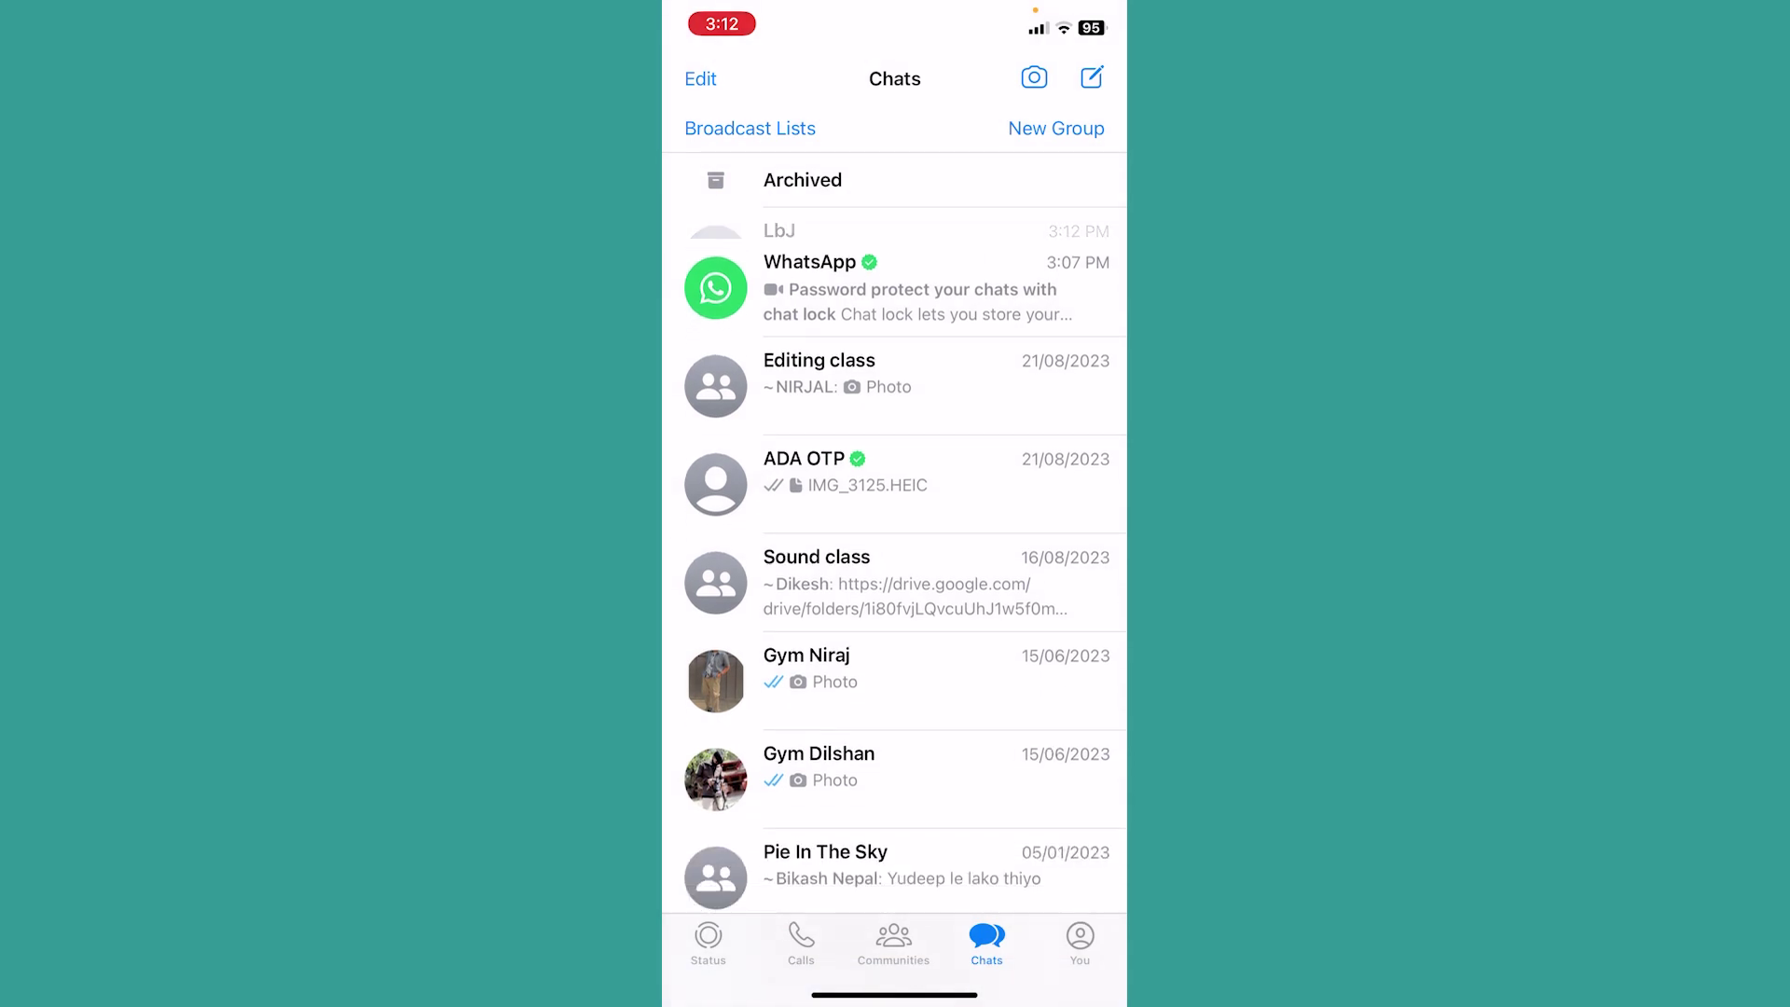